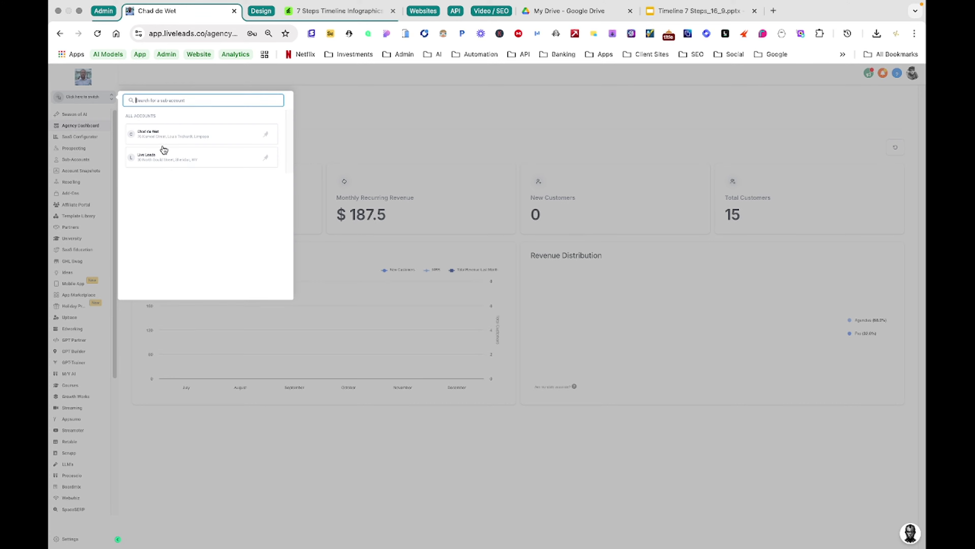
# Switch to the first listed sub-account and create a blank private dashboard named Slides
pyautogui.click(163, 144)
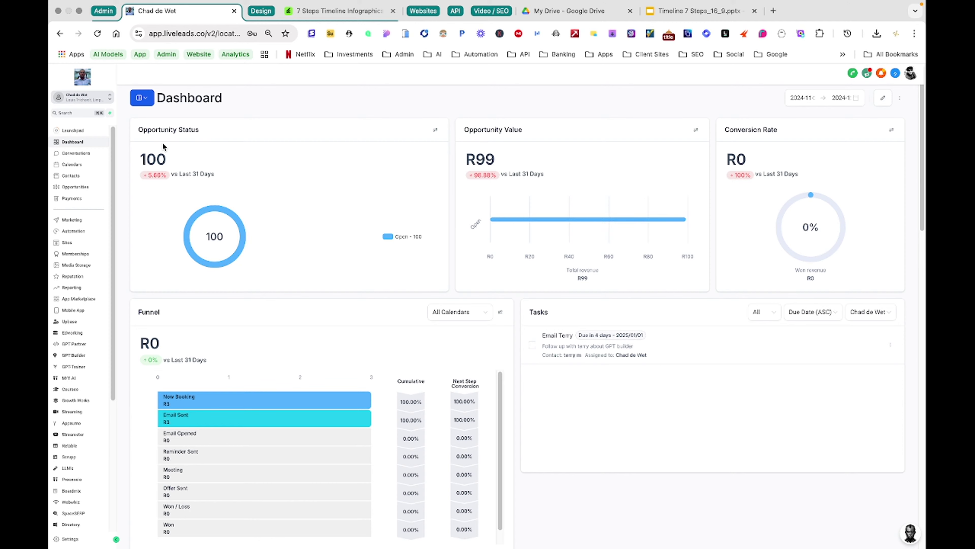
pyautogui.click(150, 103)
pyautogui.click(246, 141)
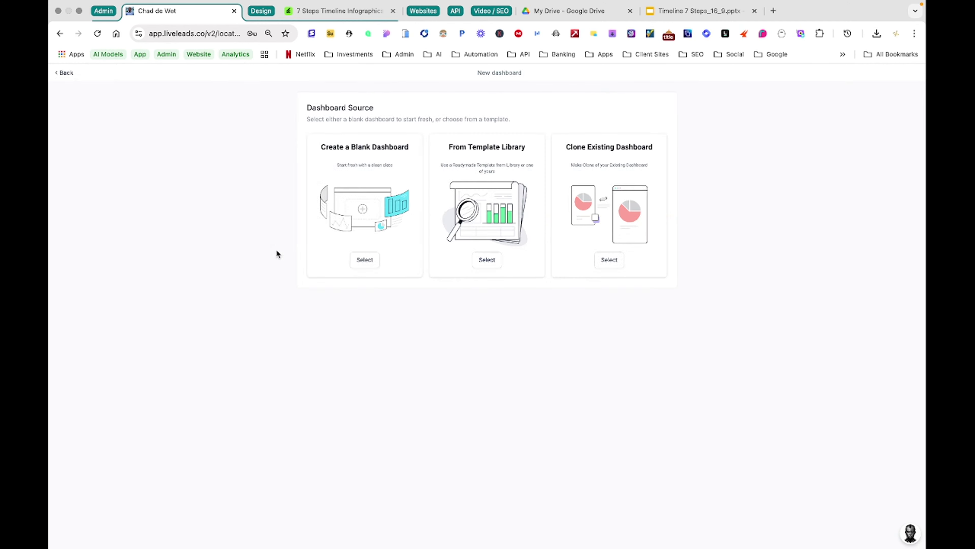
pyautogui.click(375, 260)
pyautogui.click(410, 291)
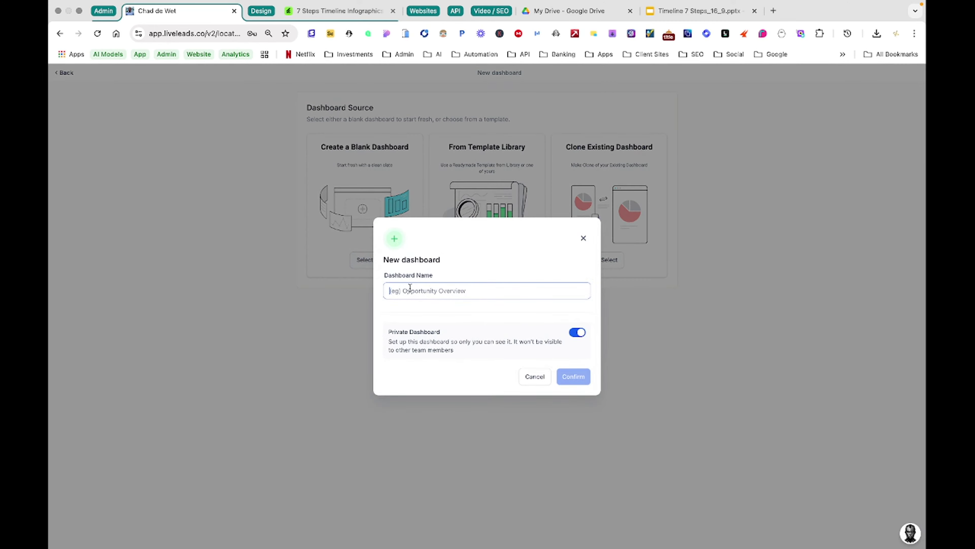
pyautogui.write('S')
pyautogui.press('BackSpace')
pyautogui.write('Slides')
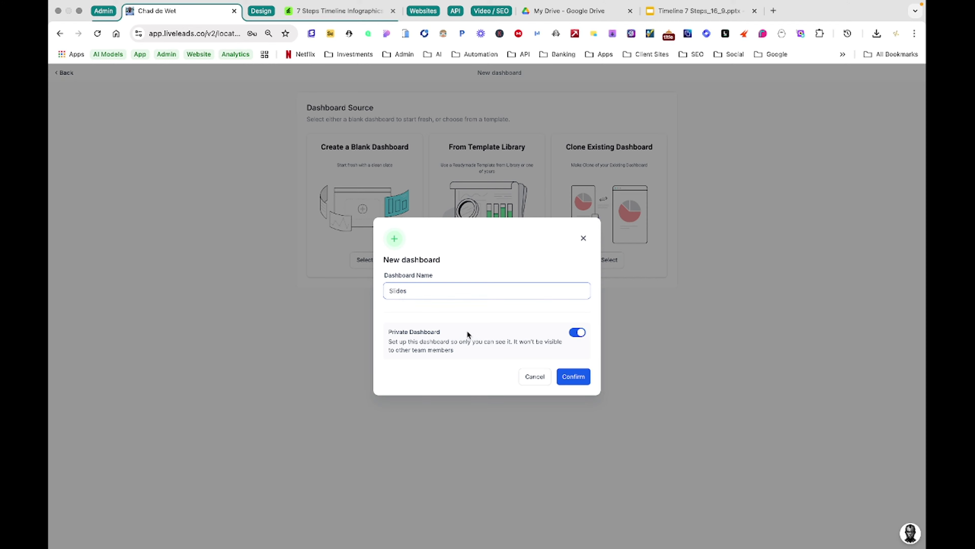
pyautogui.click(564, 379)
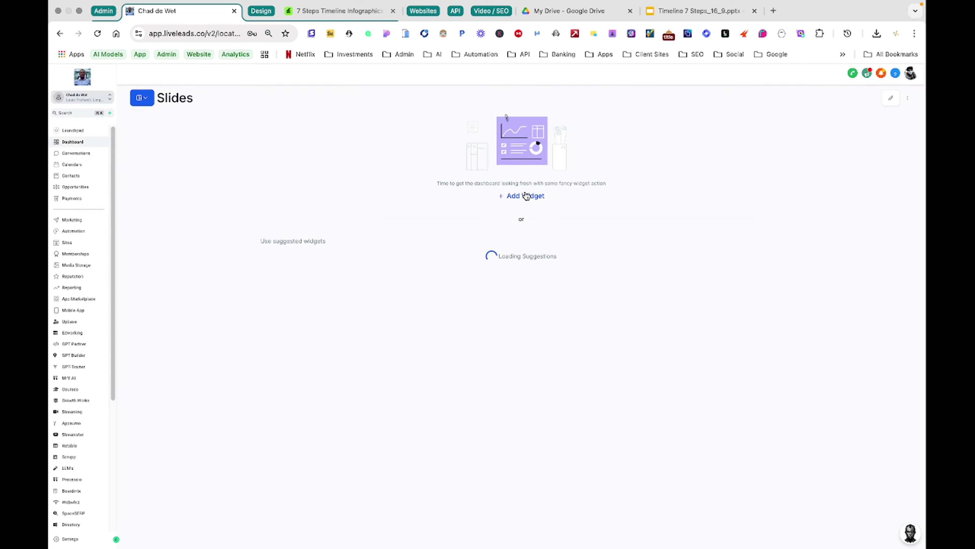
# Add an Embed element of type URL to the dashboard, using the copied Google Slides presentation link
pyautogui.click(526, 196)
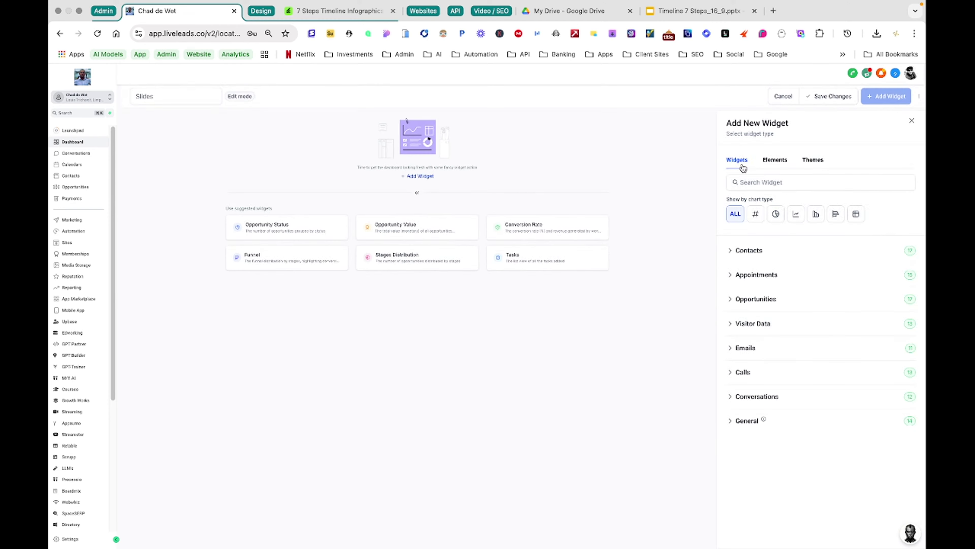
pyautogui.click(770, 166)
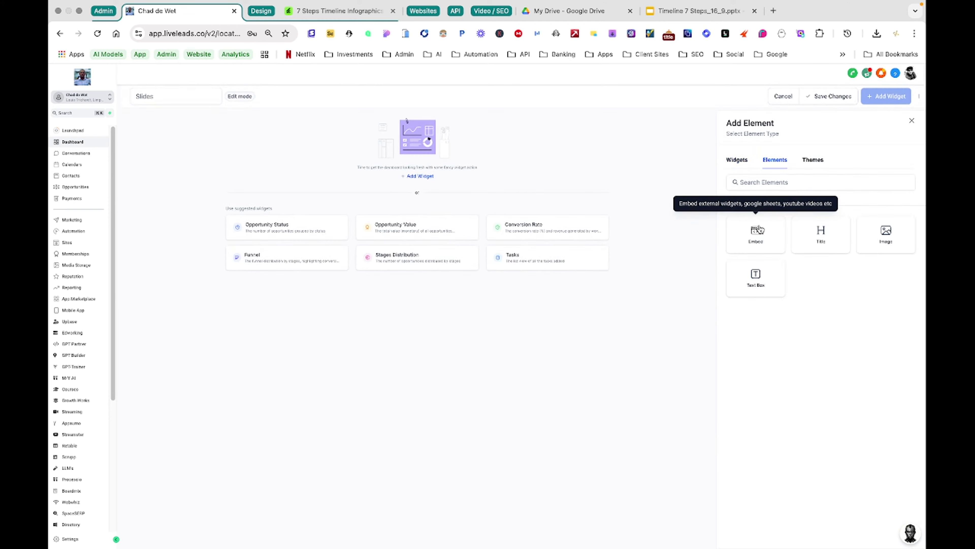
pyautogui.click(758, 229)
pyautogui.click(760, 230)
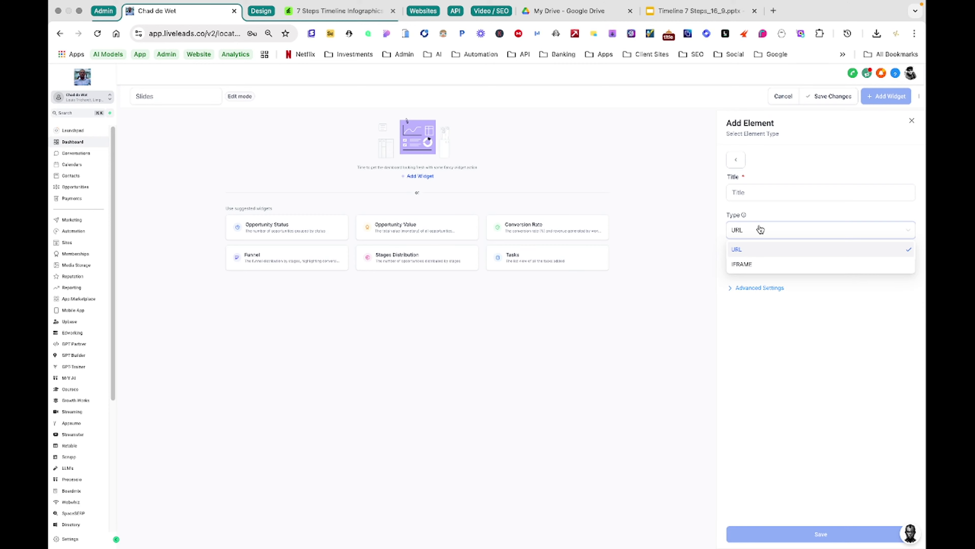
pyautogui.click(782, 248)
pyautogui.click(763, 265)
pyautogui.hotkey('ctrl', 'v')
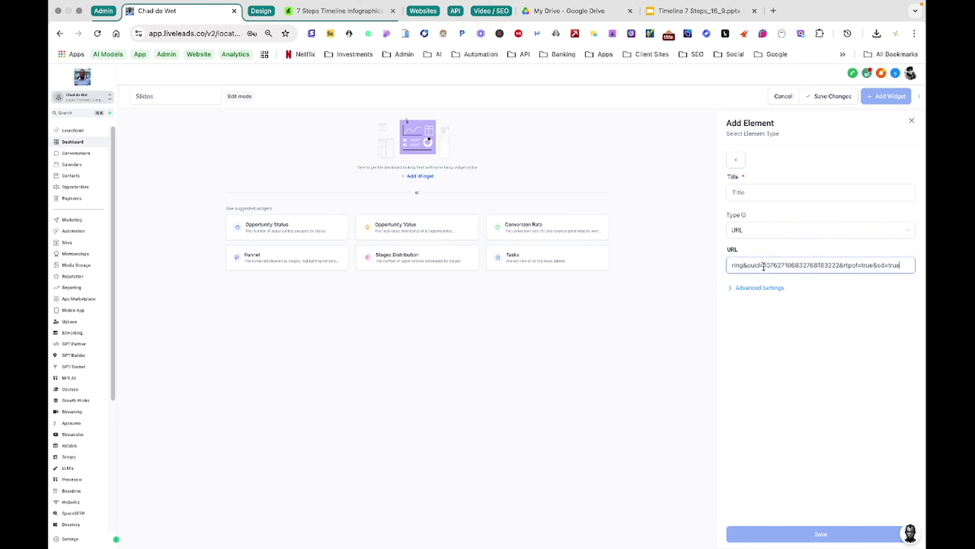
# Title the embed element 7 Steps, hide its title and save it to the dashboard
pyautogui.click(737, 294)
pyautogui.click(769, 290)
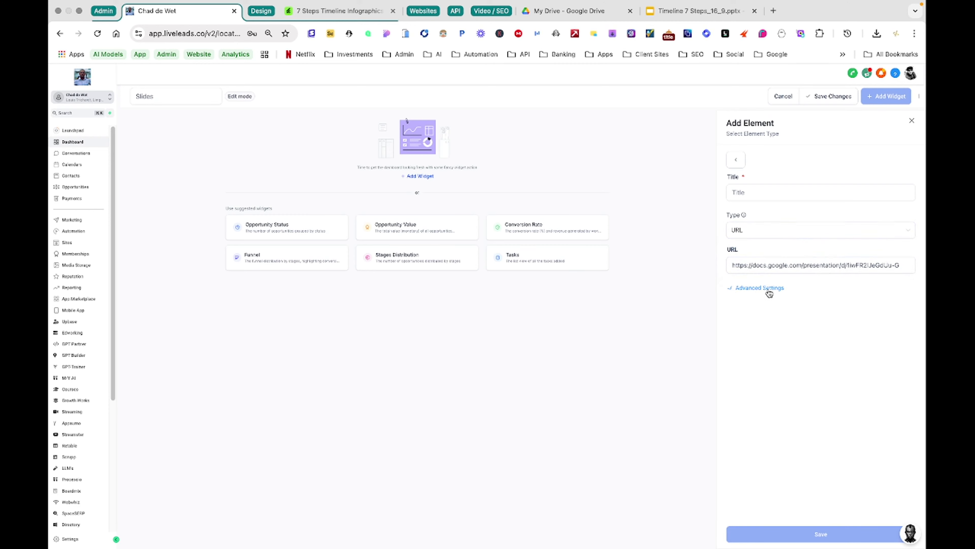
pyautogui.click(755, 199)
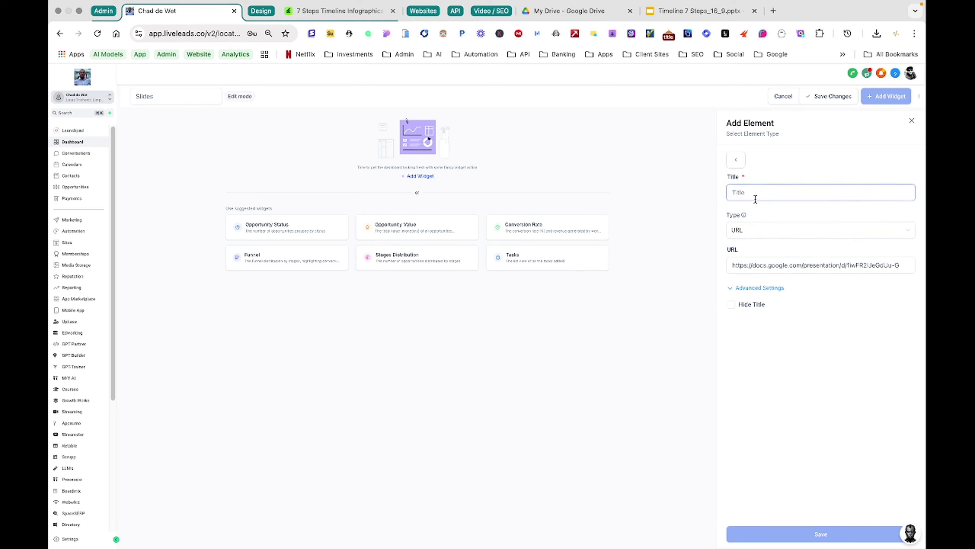
pyautogui.write('7 Steps')
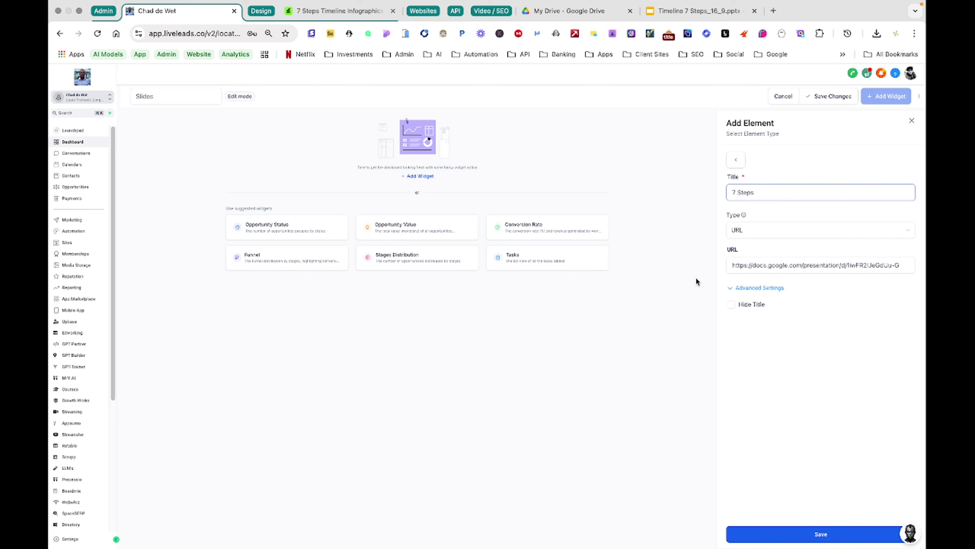
pyautogui.click(732, 305)
pyautogui.click(789, 531)
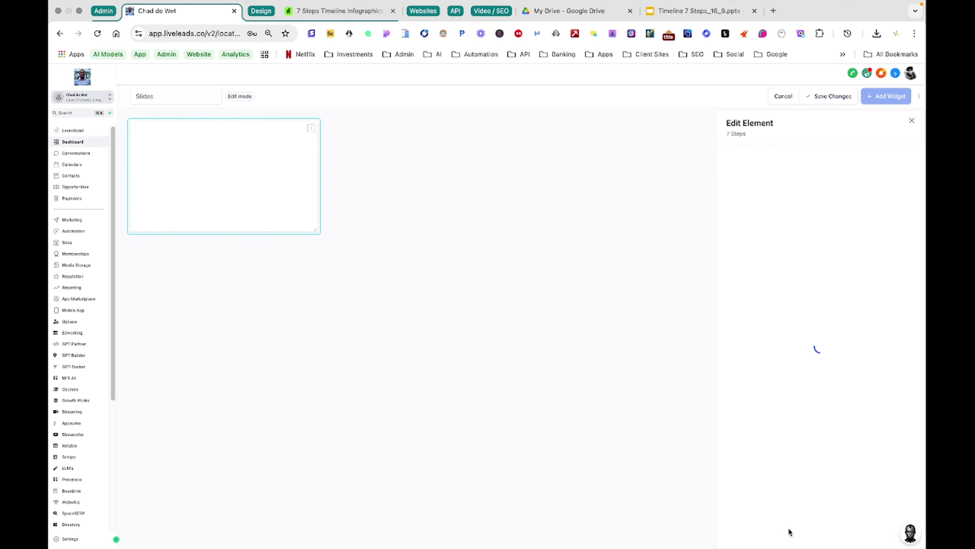
pyautogui.click(914, 122)
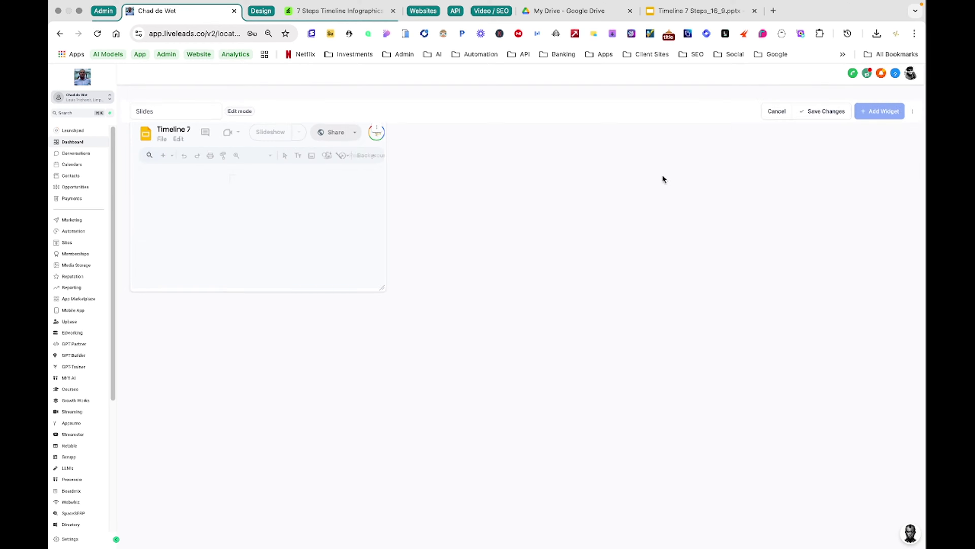
# Enlarge the embedded presentation to fill the dashboard area and save the dashboard, dismissing the PowerPoint features notice
pyautogui.moveTo(410, 291); pyautogui.dragTo(916, 515)
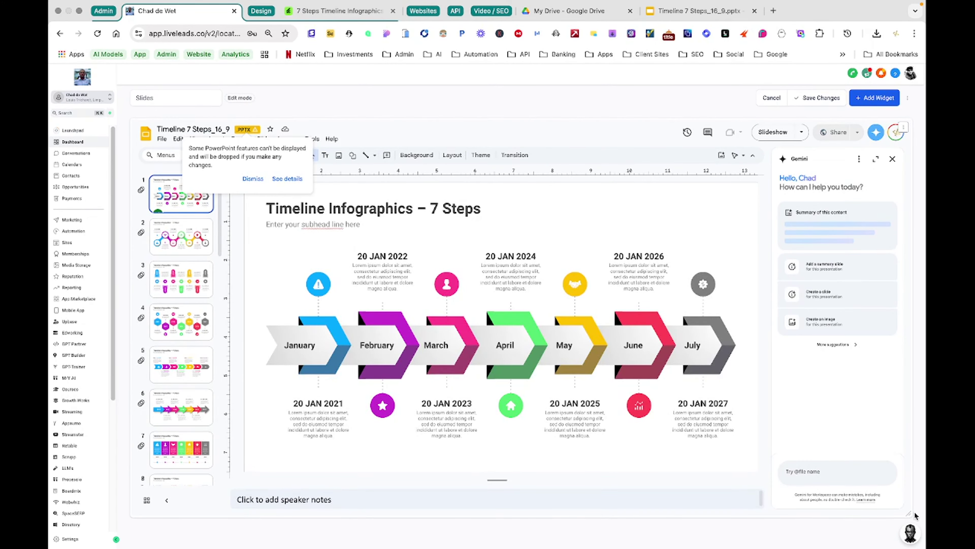
pyautogui.click(831, 102)
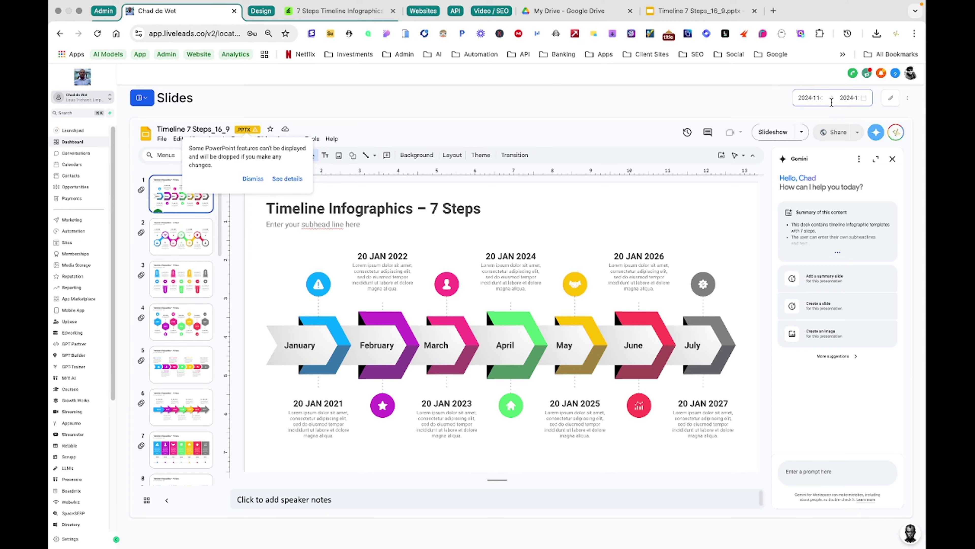
pyautogui.click(248, 177)
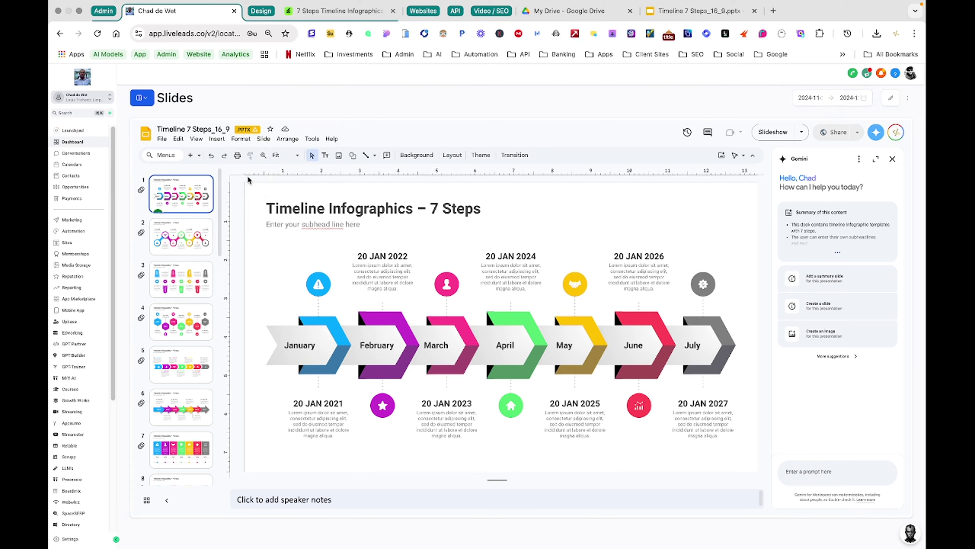
# Check the running stream in OBS and on the YouTube Studio live streaming page
pyautogui.hotkey('ctrl', 'Right')
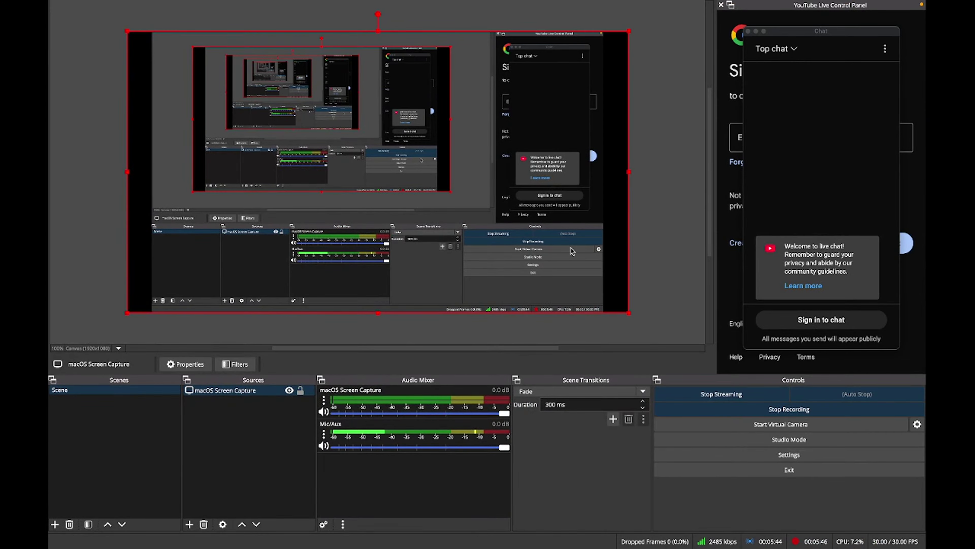
pyautogui.hotkey('ctrl', 'Left')
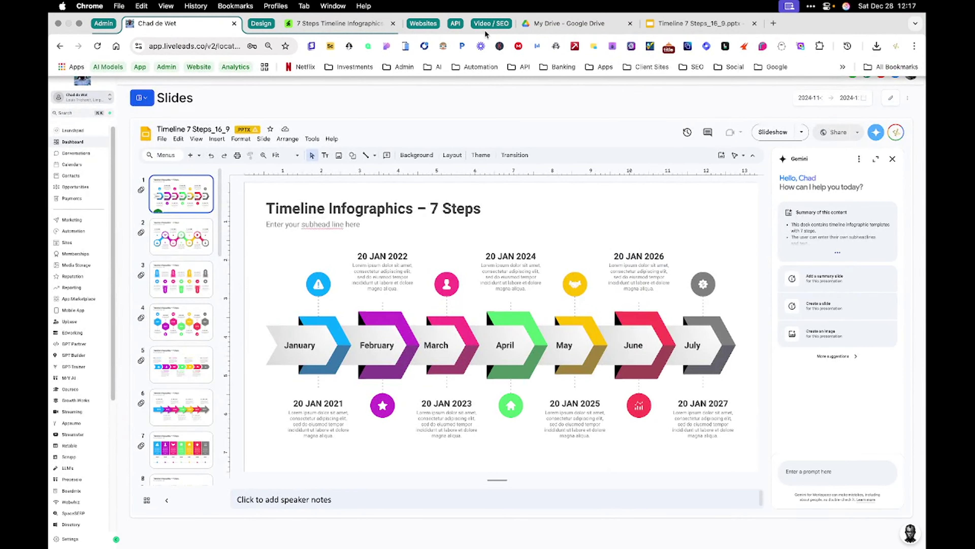
pyautogui.click(442, 24)
pyautogui.click(599, 24)
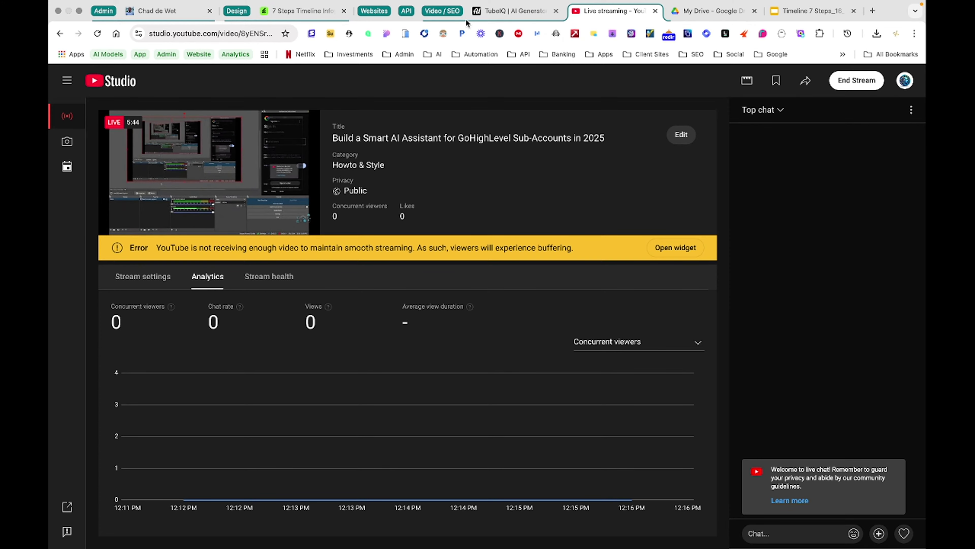
pyautogui.click(442, 11)
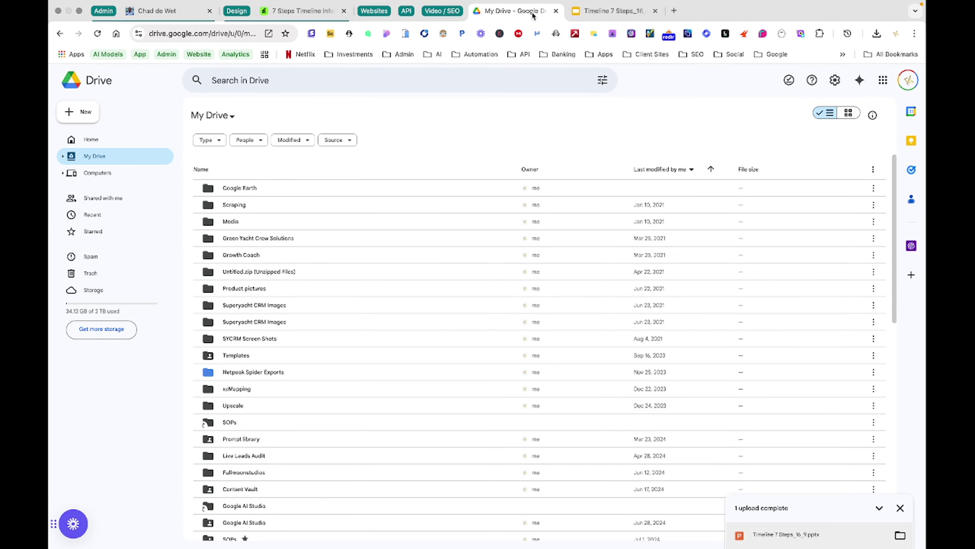
# Close the Google Drive, timeline presentation and Envato pages, and open the sub-account's GPT Builder
pyautogui.click(556, 11)
pyautogui.click(556, 10)
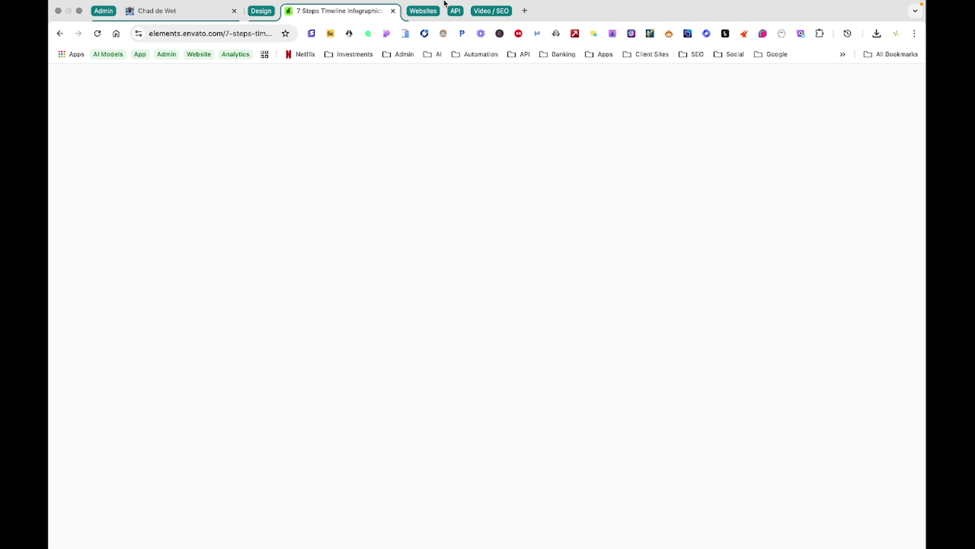
pyautogui.press('super+w')
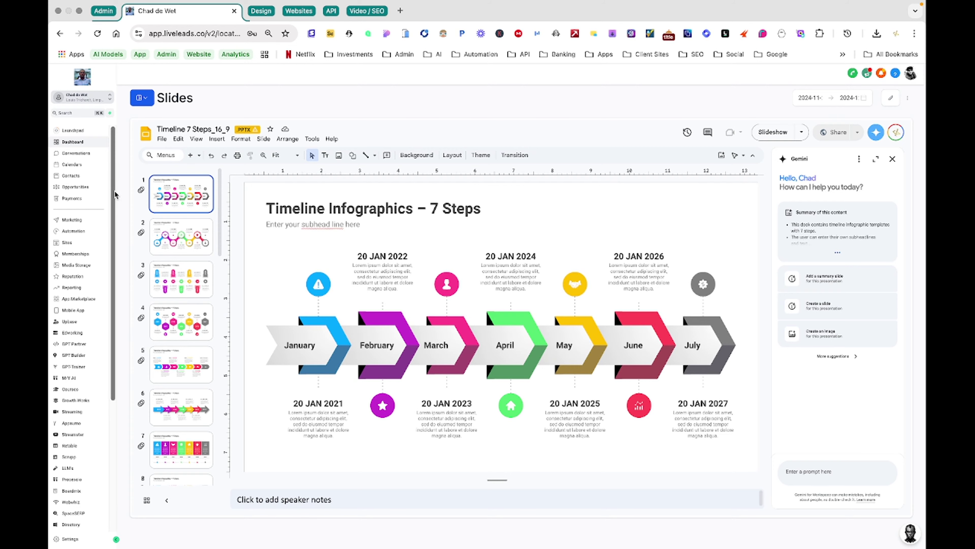
pyautogui.click(80, 356)
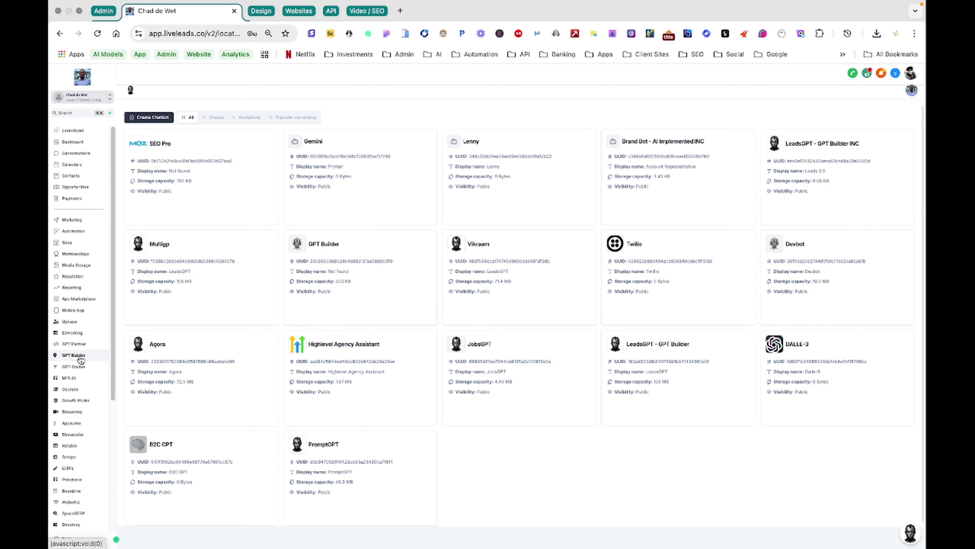
# Switch to the Atom editor and add the APIs folder from openapi-directory-main as the project folder
pyautogui.press('super+space')
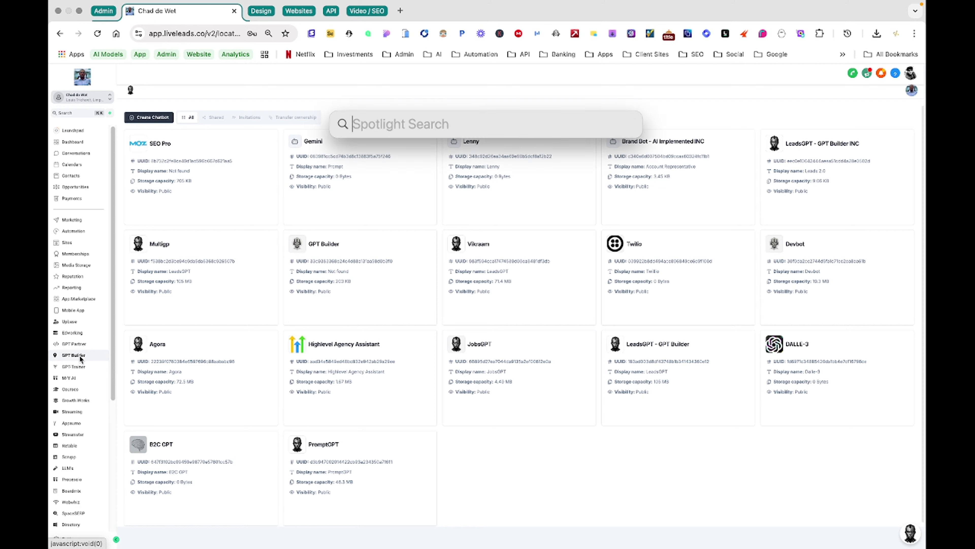
pyautogui.write('atom.app')
pyautogui.press('Return')
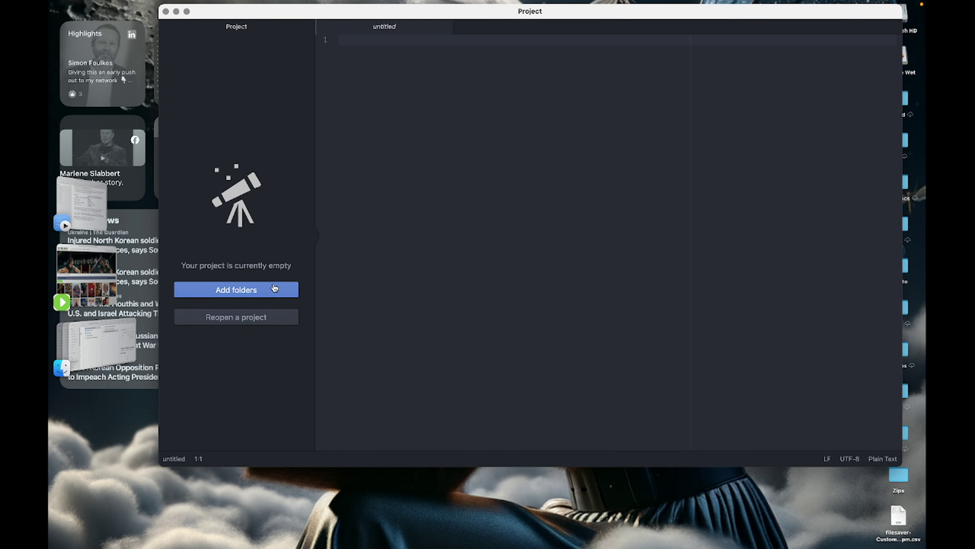
pyautogui.click(265, 291)
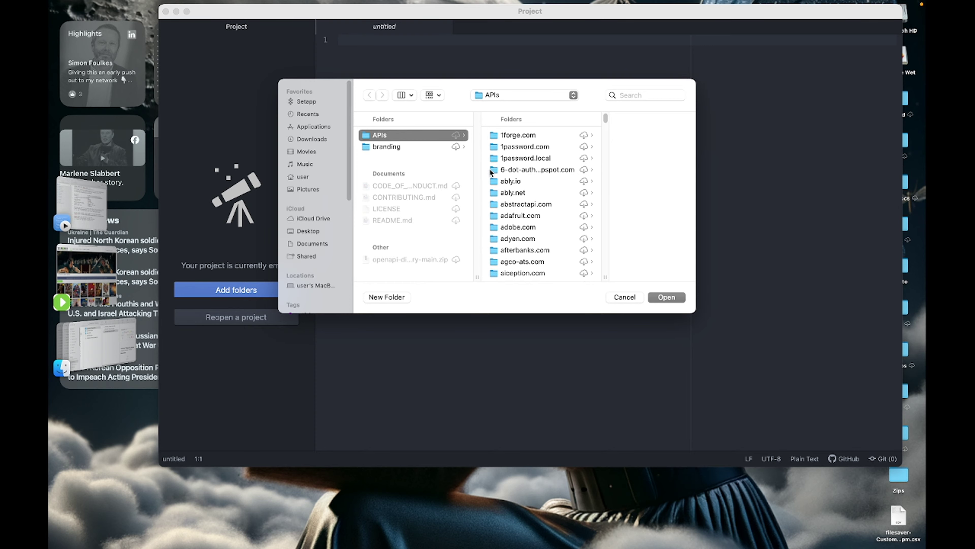
pyautogui.scroll(-3, 511, 181)
pyautogui.scroll(4, 510, 181)
pyautogui.click(666, 297)
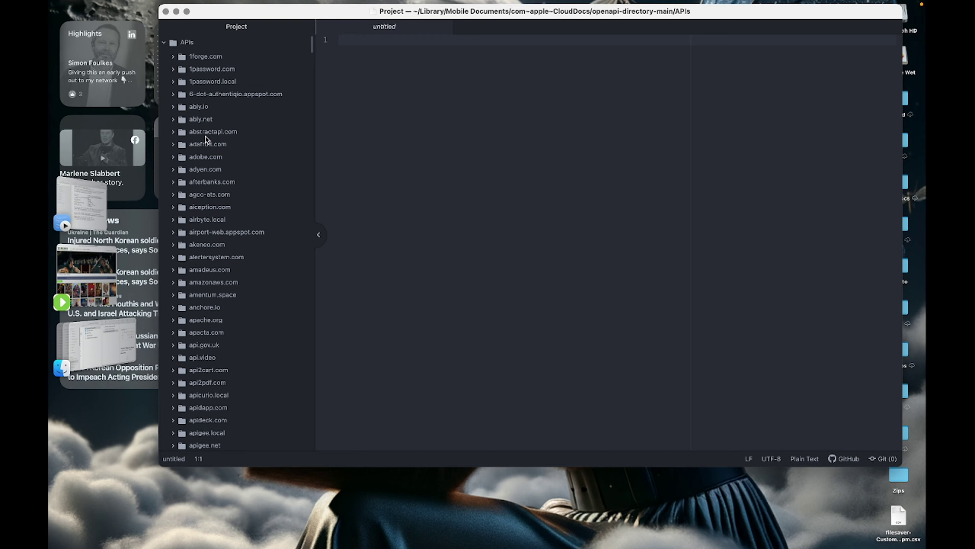
# Find the stripe.com folder in the APIs project tree and expand it
pyautogui.scroll(-20, 206, 136)
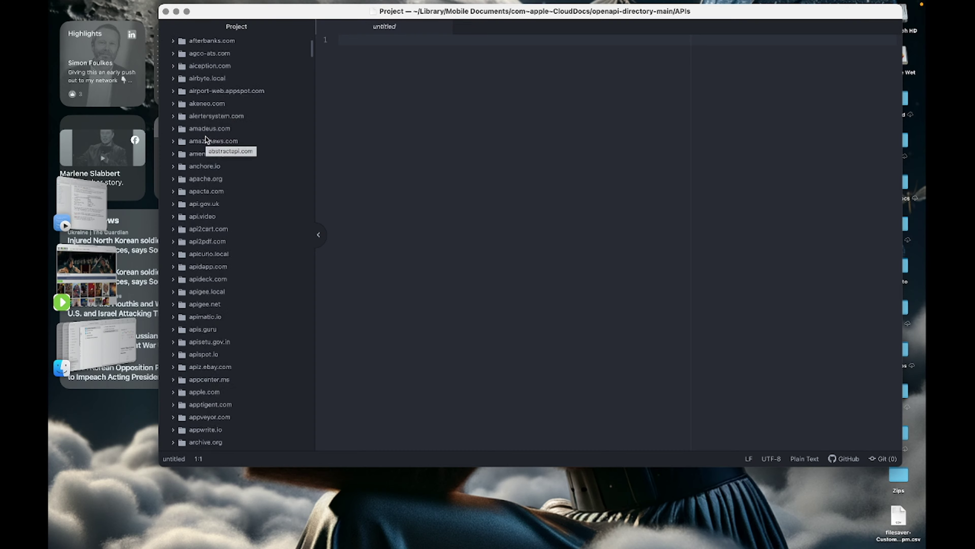
pyautogui.scroll(-10, 206, 136)
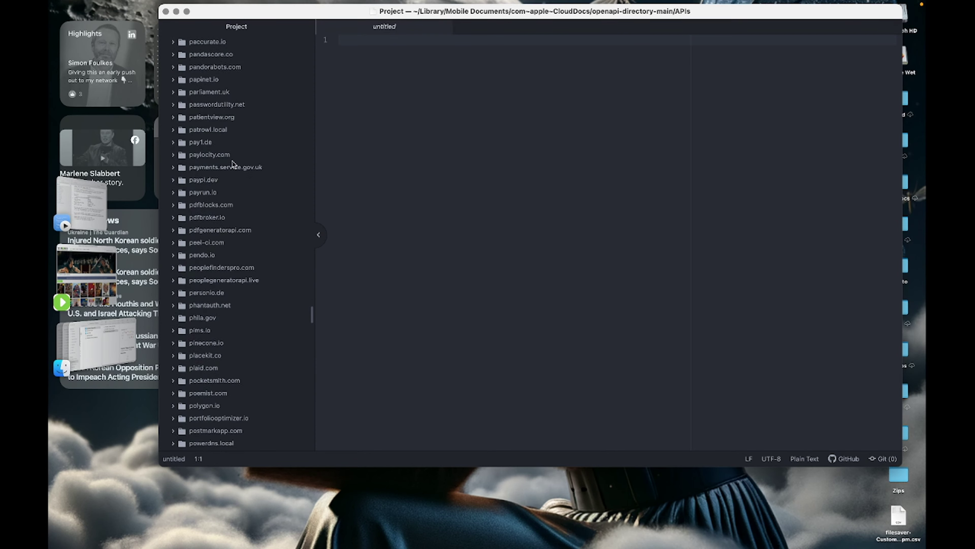
pyautogui.scroll(-8, 211, 356)
pyautogui.scroll(-10, 211, 356)
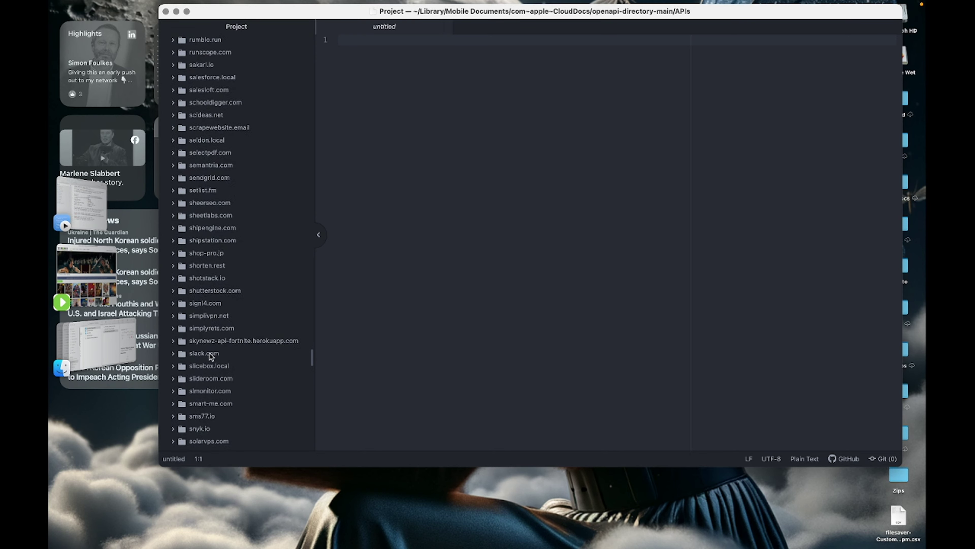
pyautogui.scroll(-3, 211, 356)
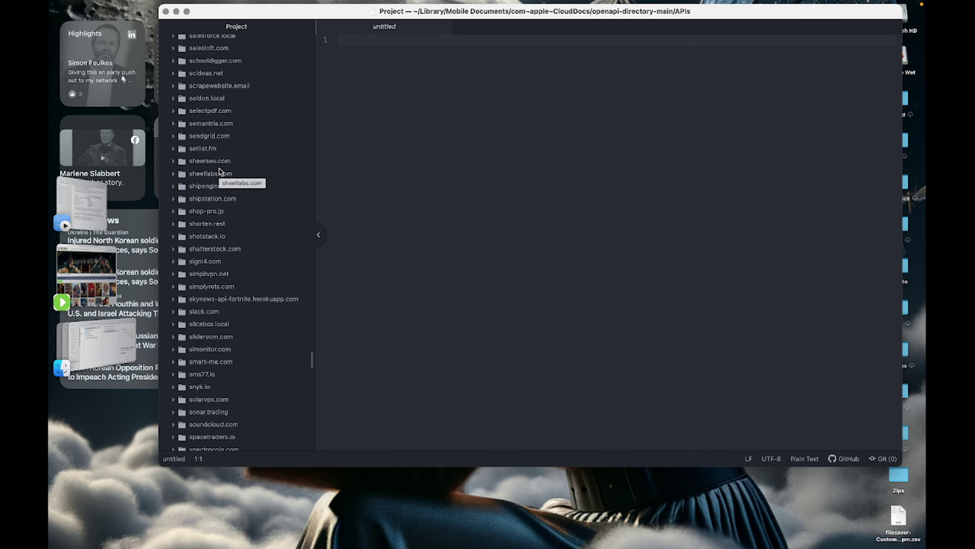
pyautogui.scroll(-3, 216, 279)
pyautogui.scroll(-5, 215, 279)
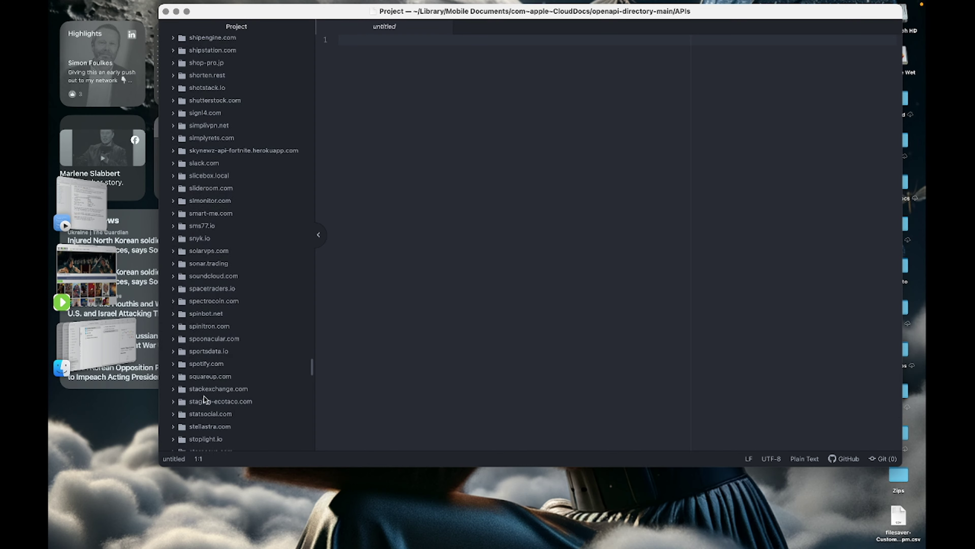
pyautogui.scroll(-2, 204, 400)
pyautogui.scroll(-5, 205, 399)
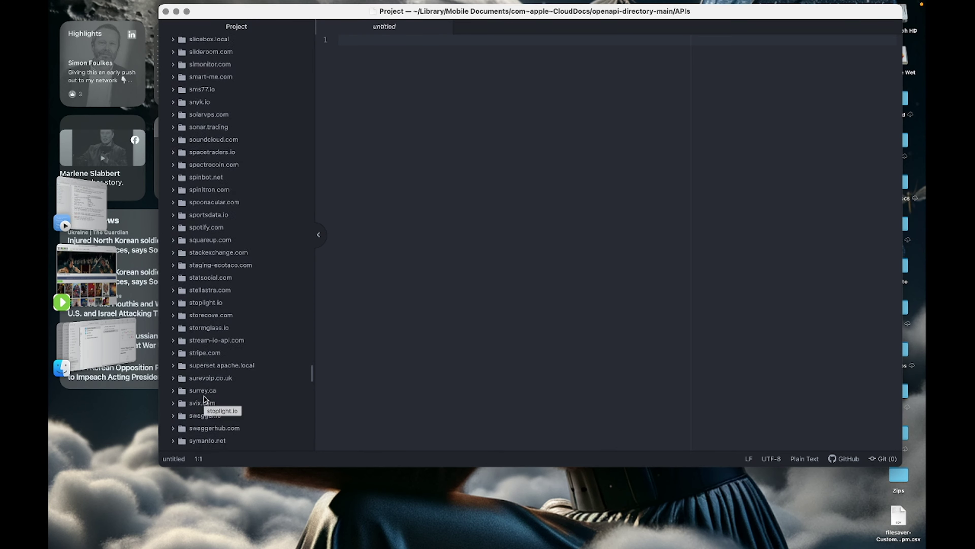
pyautogui.click(173, 350)
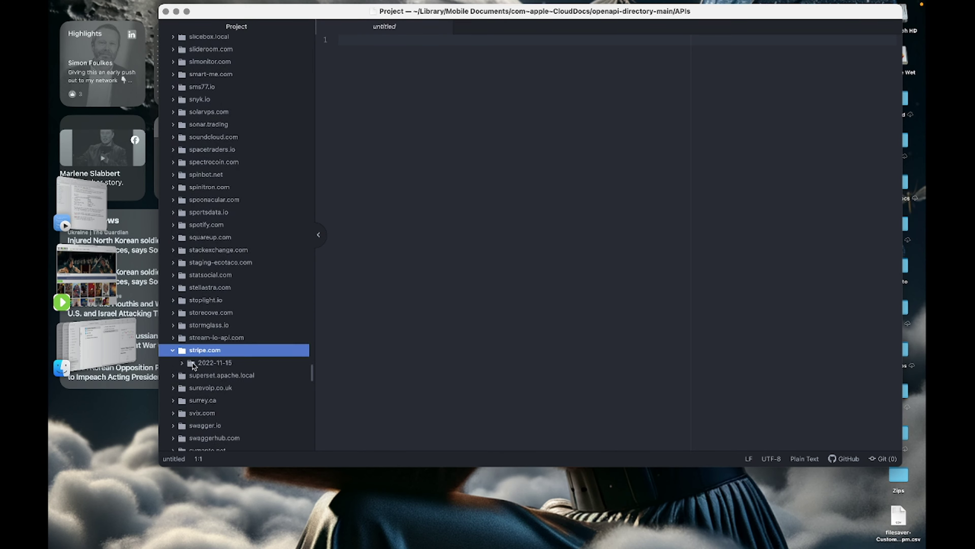
# Open the openapi.yaml file from the 2022-11-15 folder under stripe.com
pyautogui.click(196, 366)
pyautogui.click(225, 375)
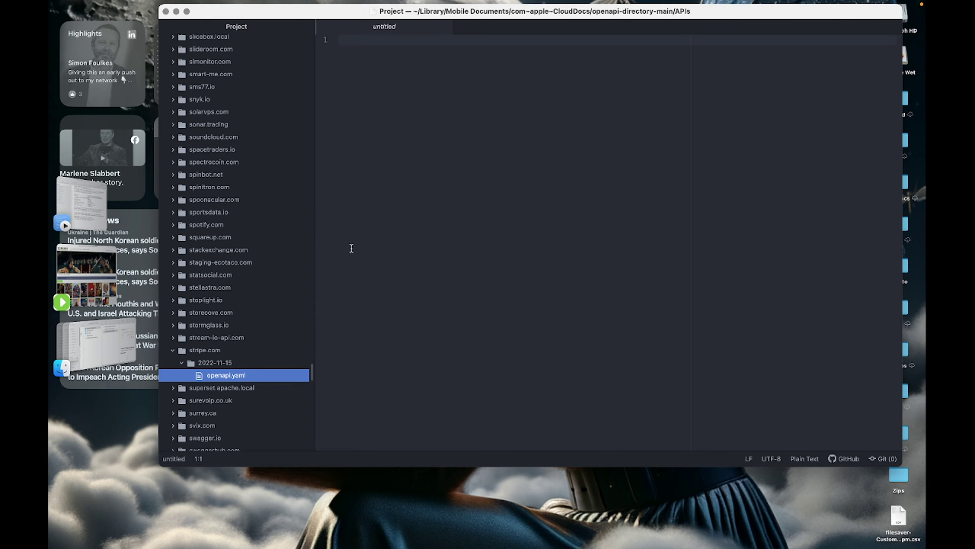
pyautogui.hotkey('ctrl', 'Right')
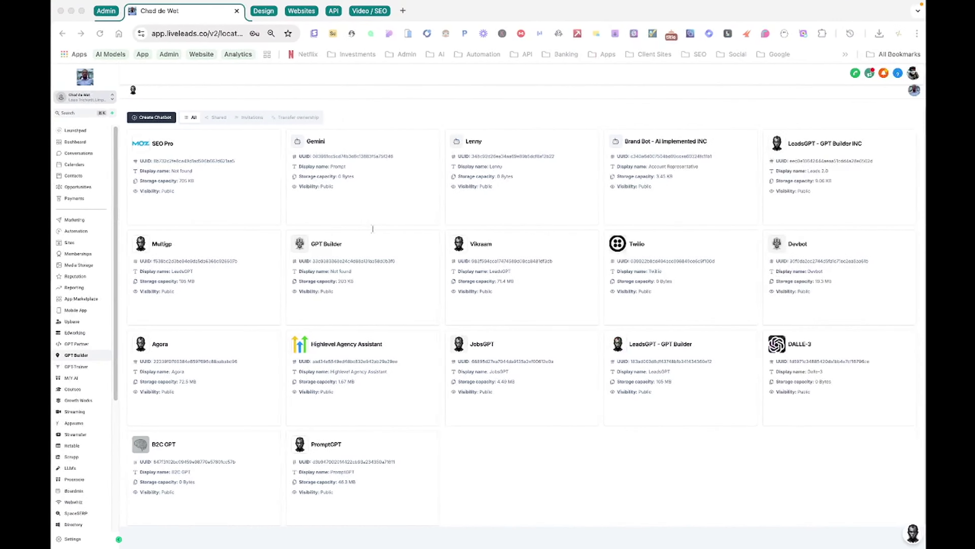
pyautogui.hotkey('ctrl', 'Left')
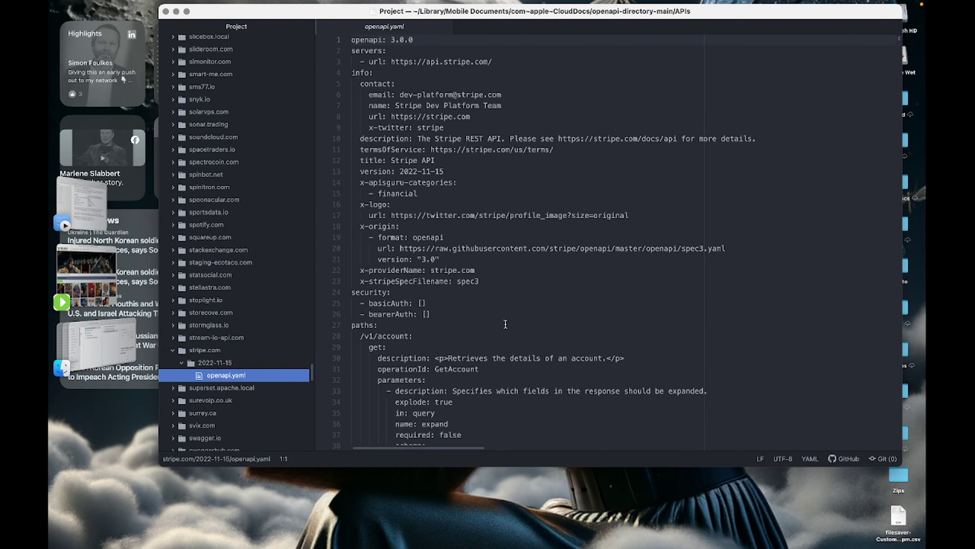
# Examine the endpoint and parameter descriptions for /v1/account, /v1/account_links and /v1/accounts in the Stripe openapi.yaml file
pyautogui.scroll(-5, 506, 323)
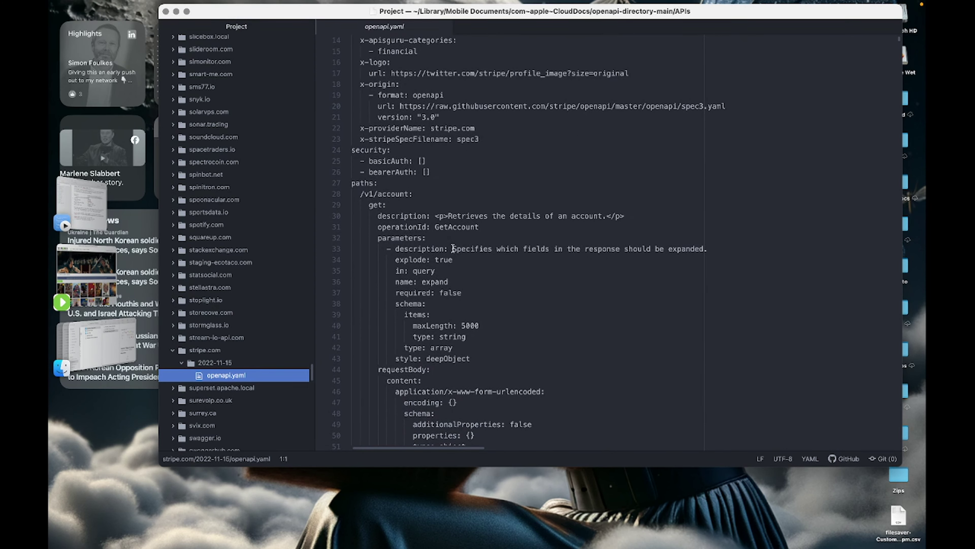
pyautogui.moveTo(453, 249); pyautogui.dragTo(691, 250)
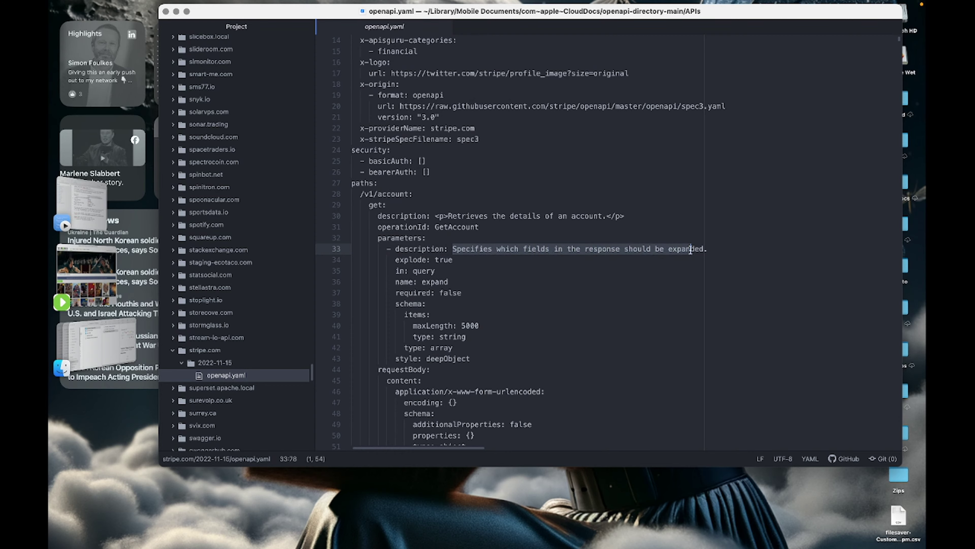
pyautogui.scroll(-8, 692, 250)
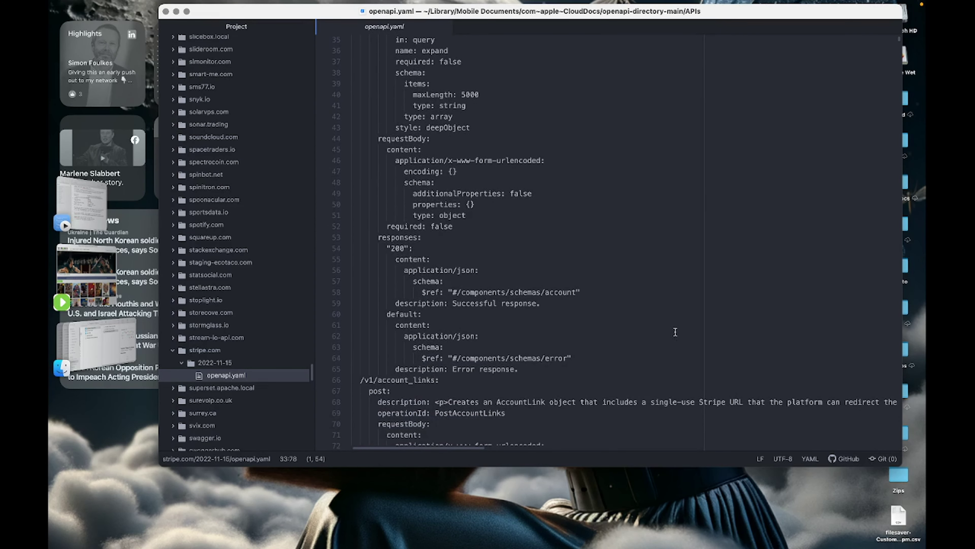
pyautogui.scroll(-1, 674, 346)
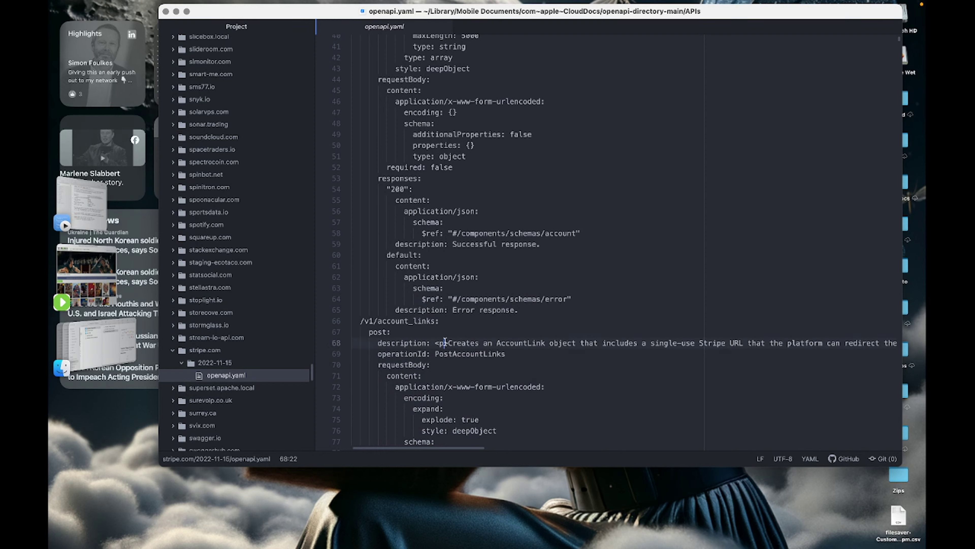
pyautogui.moveTo(445, 342); pyautogui.dragTo(794, 350)
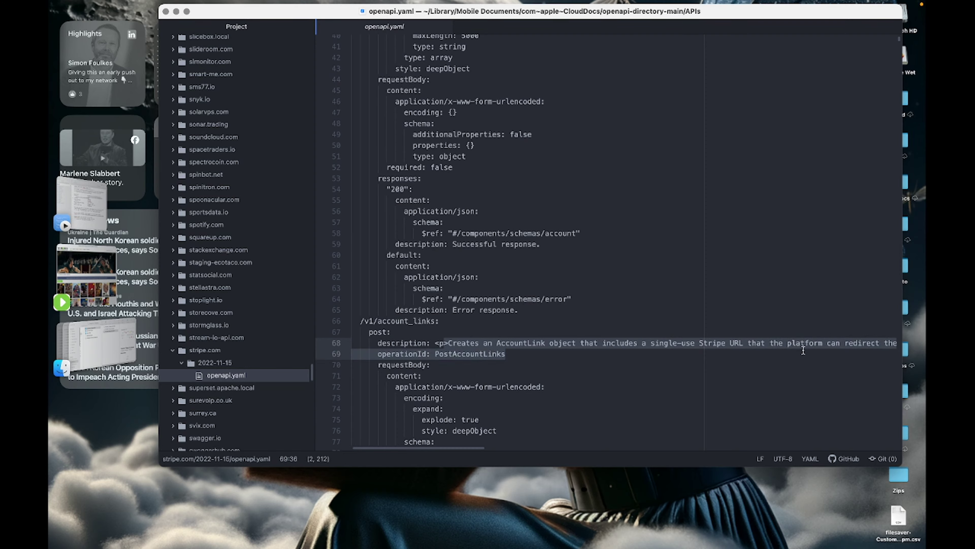
pyautogui.scroll(-15, 799, 350)
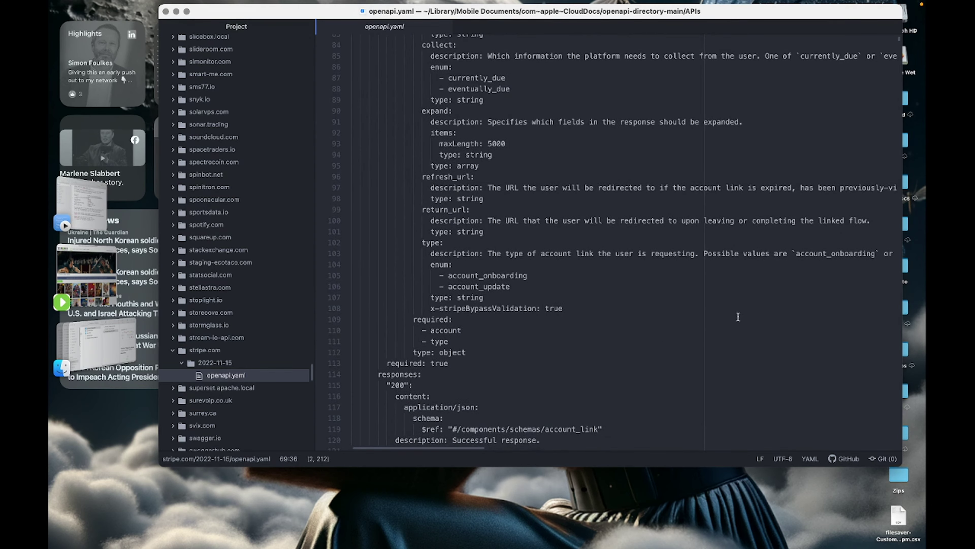
pyautogui.scroll(-6, 737, 316)
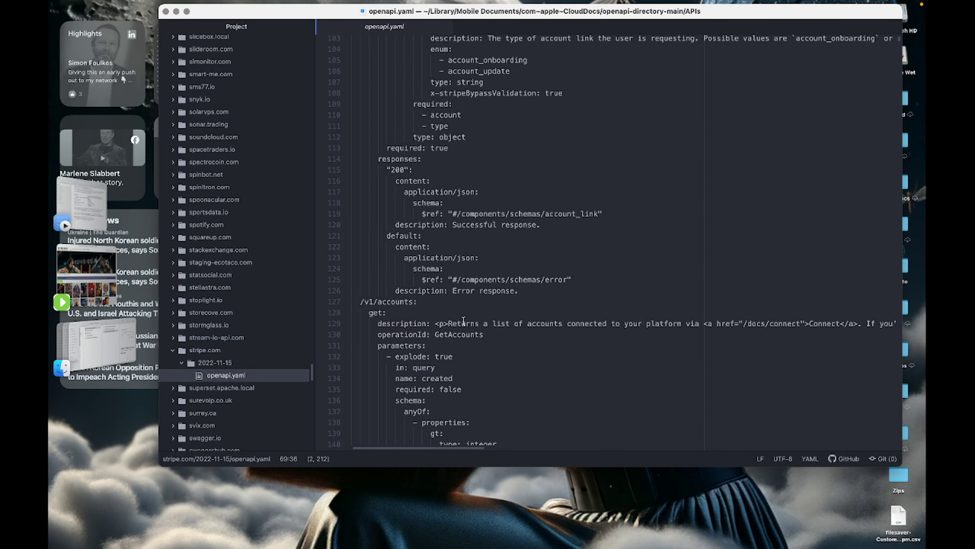
pyautogui.moveTo(447, 325); pyautogui.dragTo(726, 324)
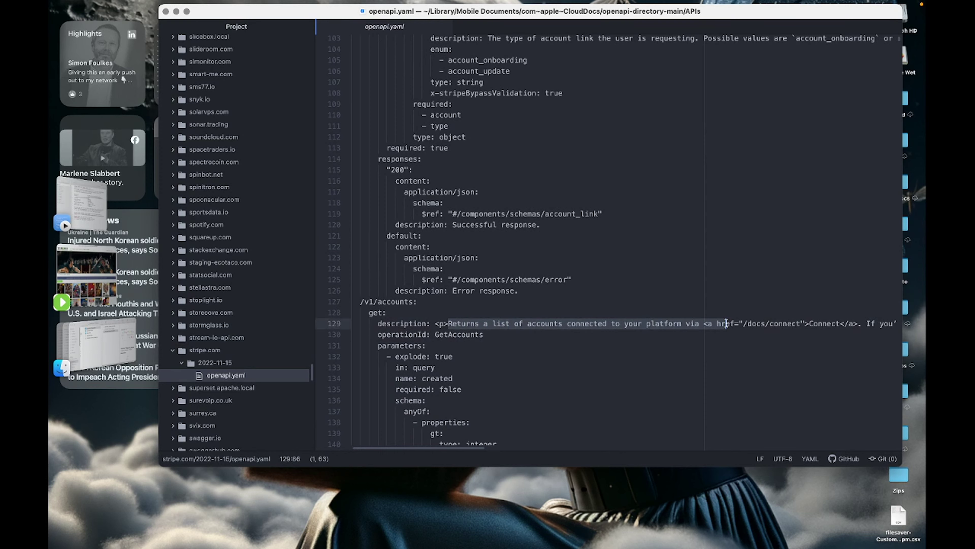
pyautogui.click(726, 323)
pyautogui.scroll(-7, 722, 338)
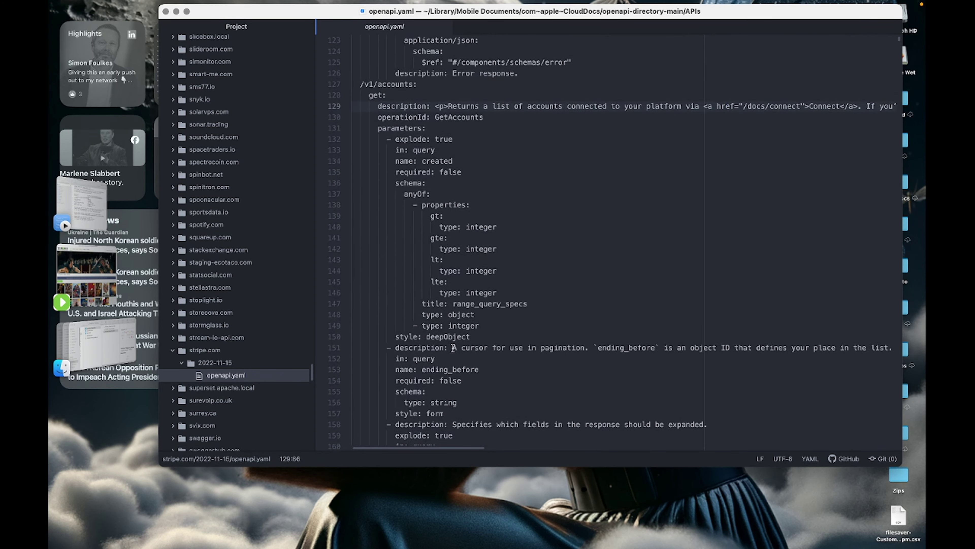
pyautogui.moveTo(453, 347); pyautogui.dragTo(811, 347)
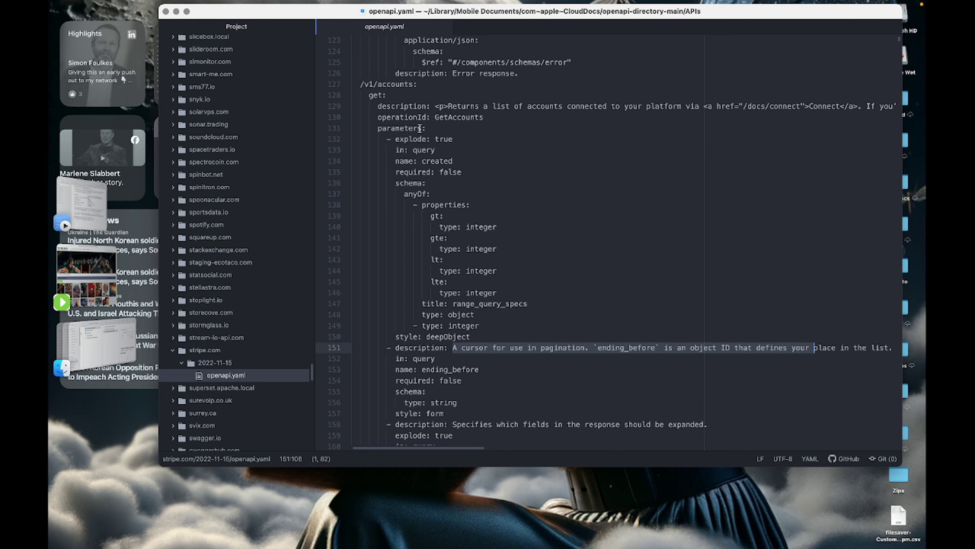
pyautogui.moveTo(369, 116); pyautogui.dragTo(657, 333)
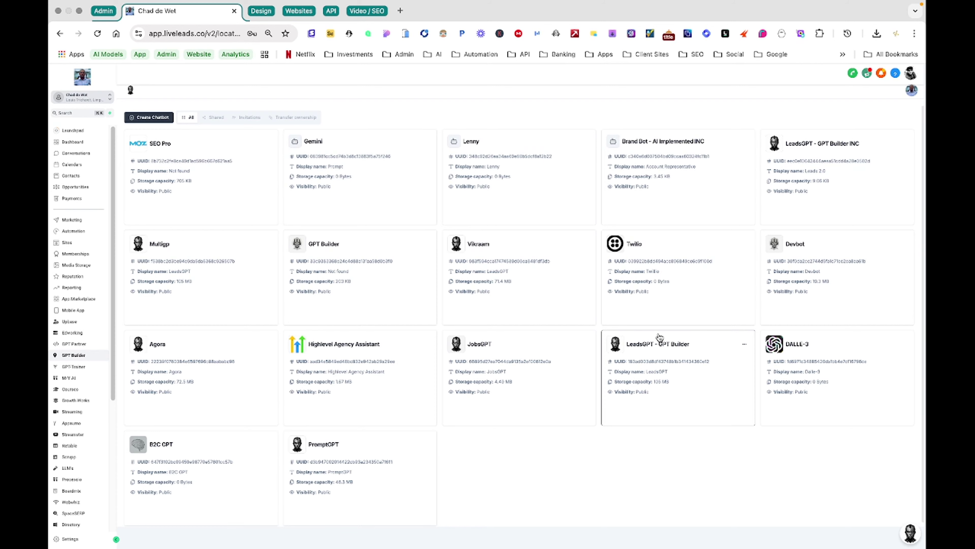
# In the browser's GPT Builder, open the Highlevel Agency Assistant chatbot, and load the highlevel.stoplight.io integrations docs in a new tab
pyautogui.click(342, 347)
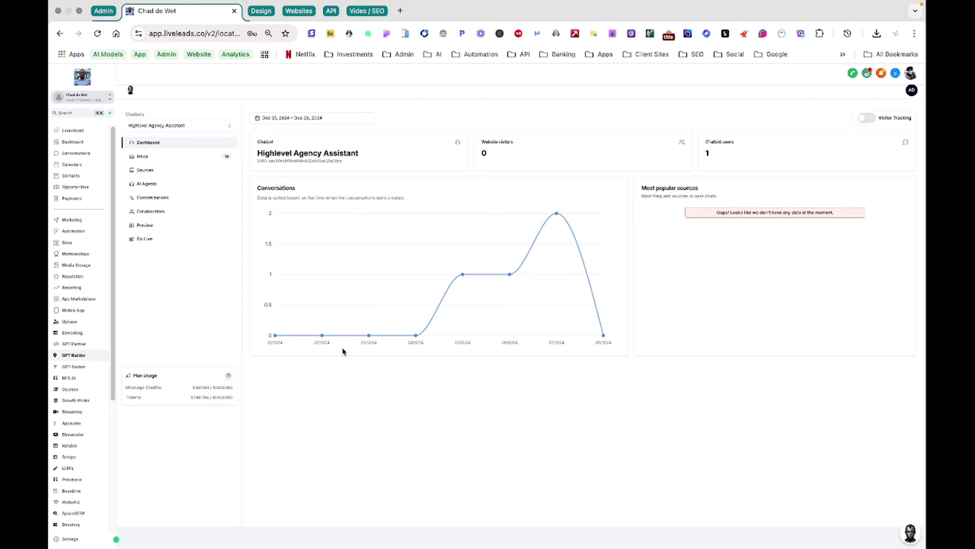
pyautogui.click(400, 10)
pyautogui.write('api')
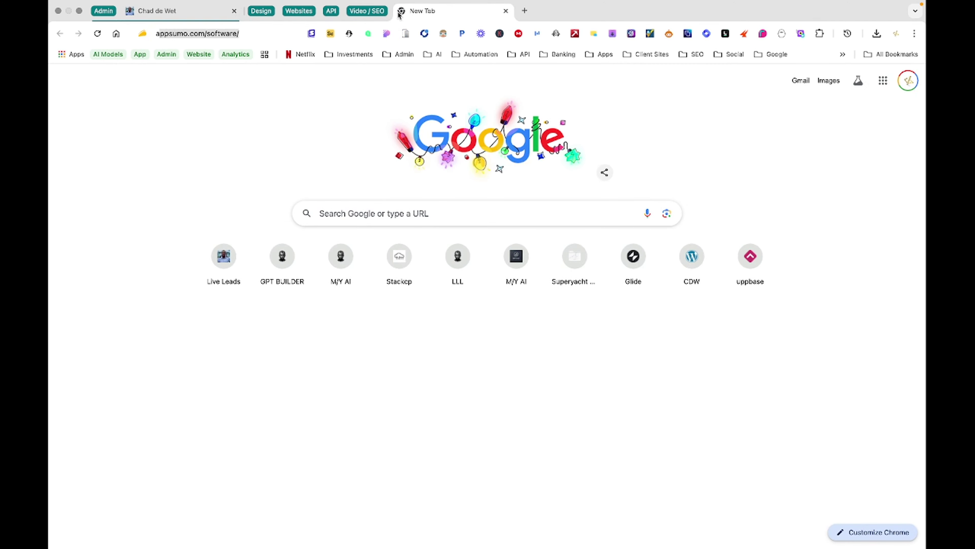
pyautogui.press('BackSpace')
pyautogui.press('BackSpace')
pyautogui.press('BackSpace')
pyautogui.write('hih')
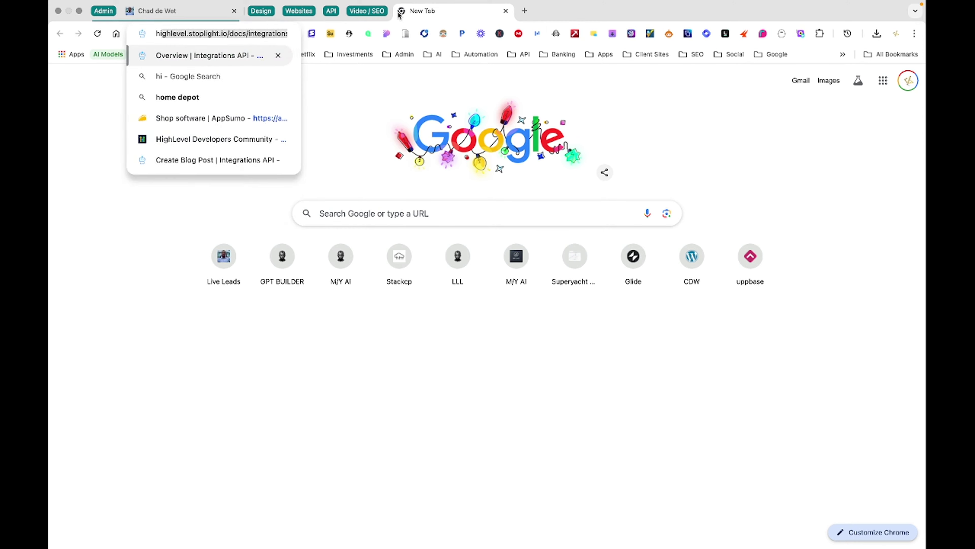
pyautogui.press('BackSpace')
pyautogui.write('gh')
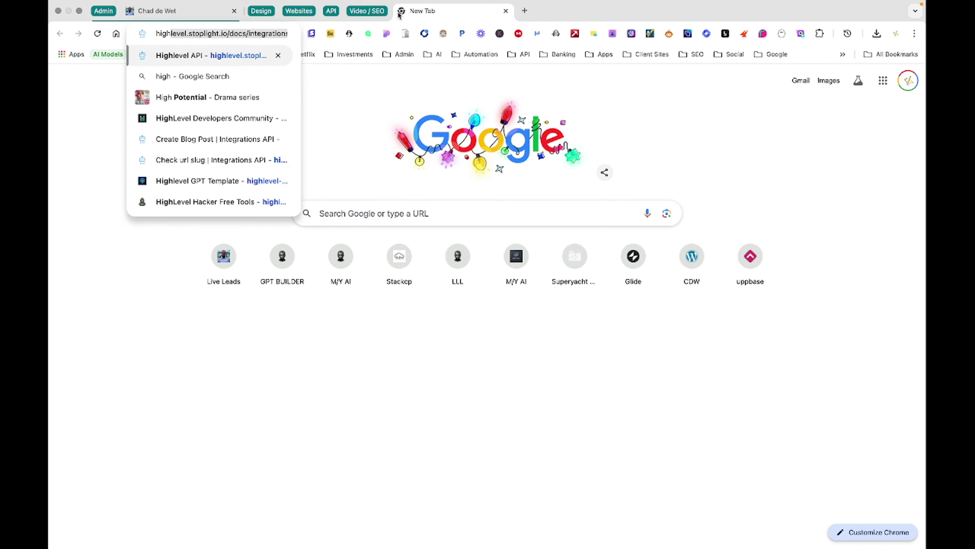
pyautogui.press('Return')
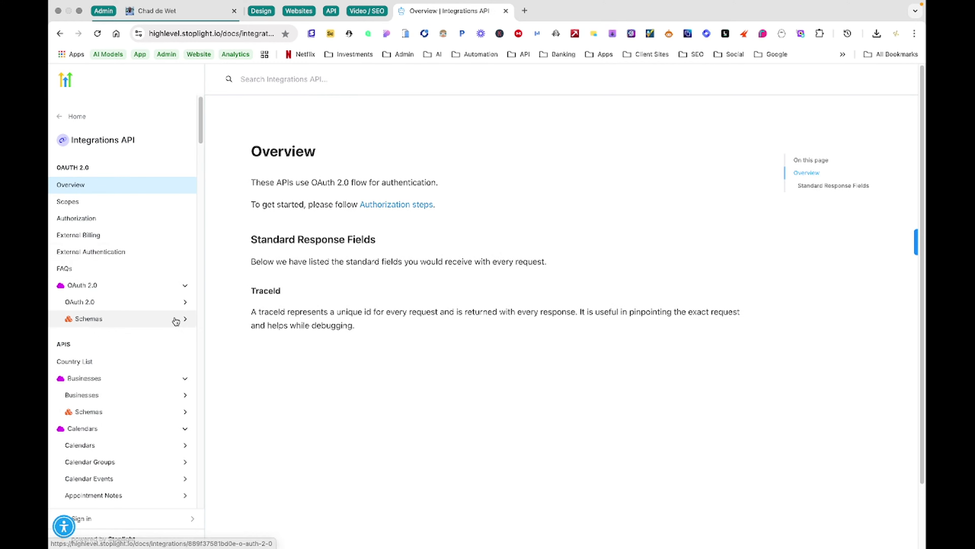
# Collapse the API groups from Businesses through Emails in the Integrations API documentation to survey the available APIs
pyautogui.click(185, 380)
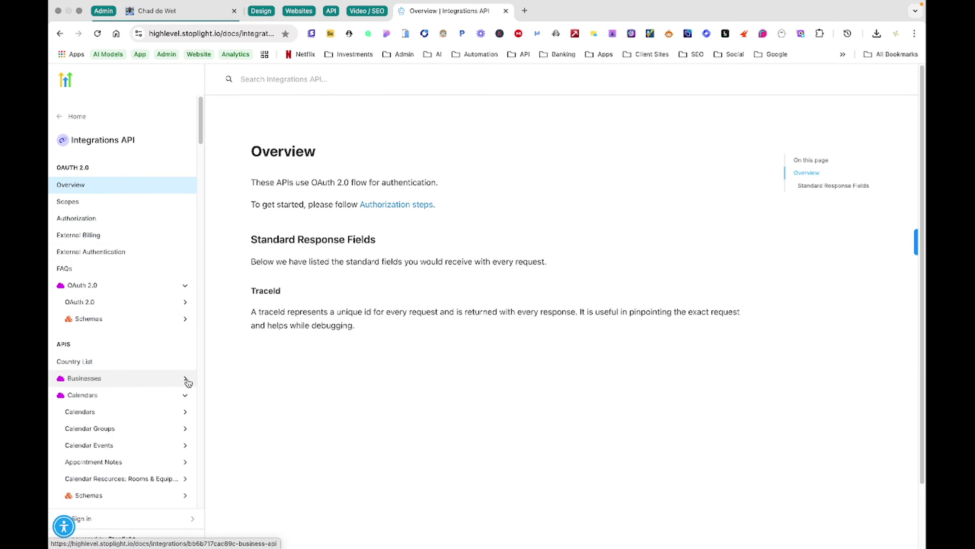
pyautogui.click(187, 400)
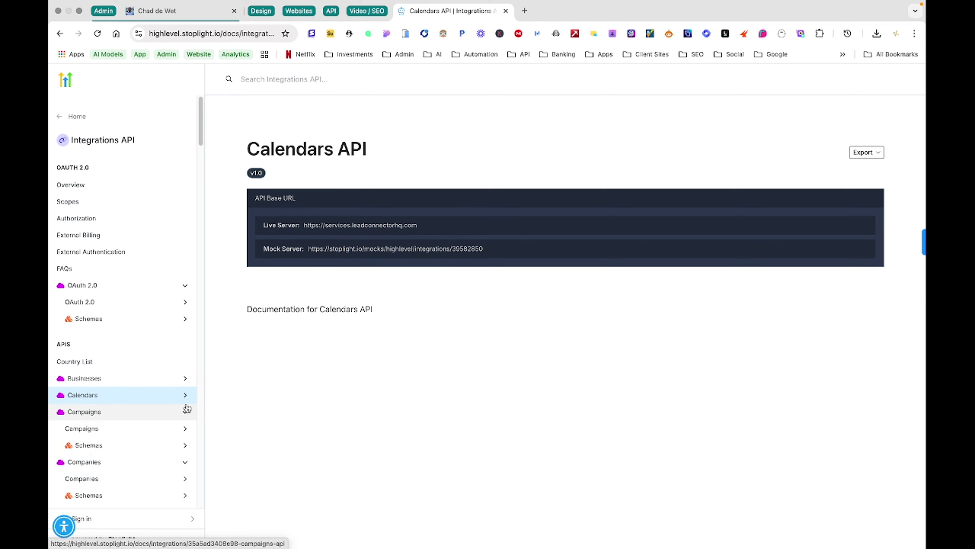
pyautogui.click(186, 414)
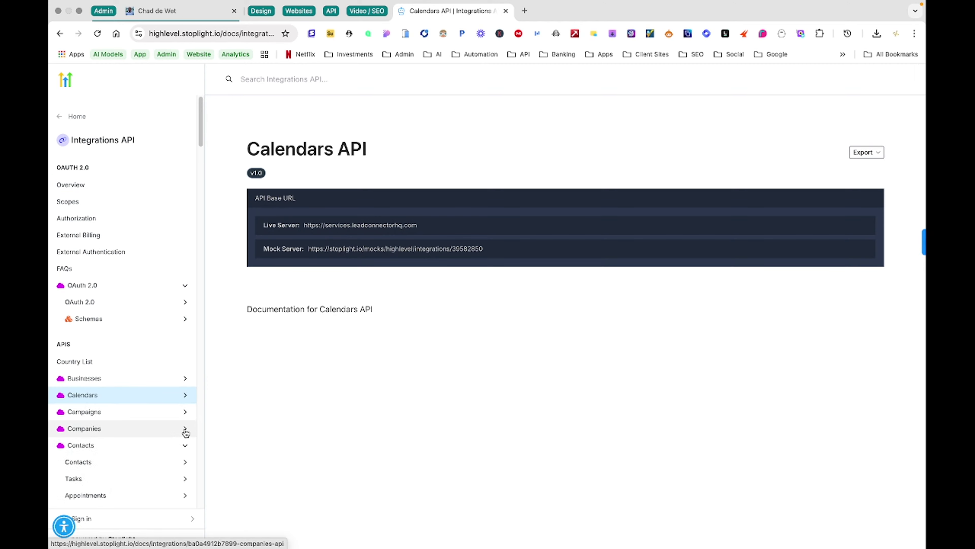
pyautogui.click(185, 447)
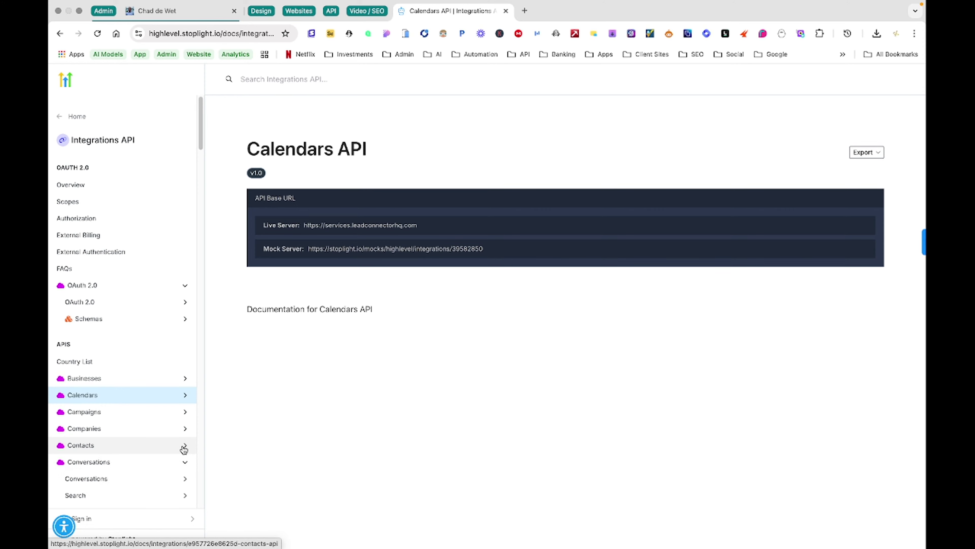
pyautogui.click(186, 464)
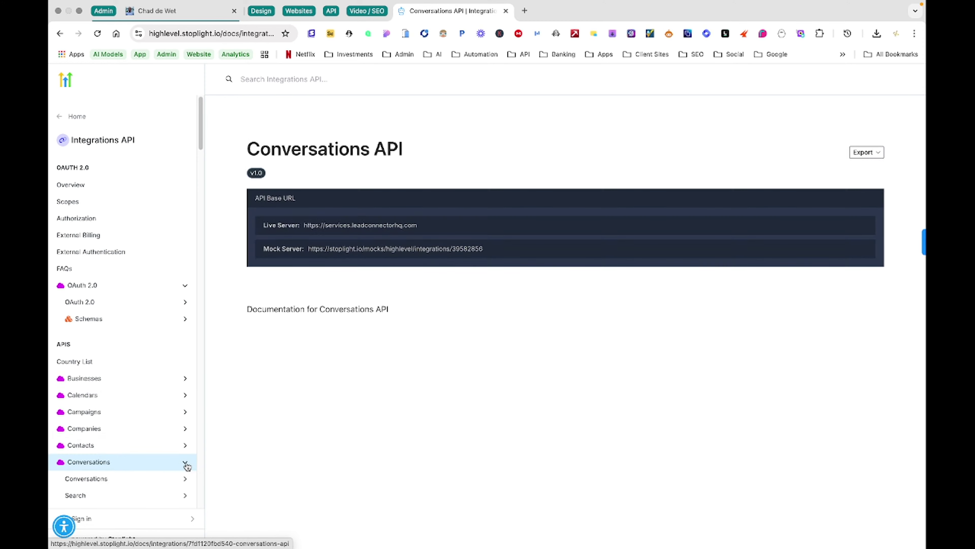
pyautogui.click(187, 464)
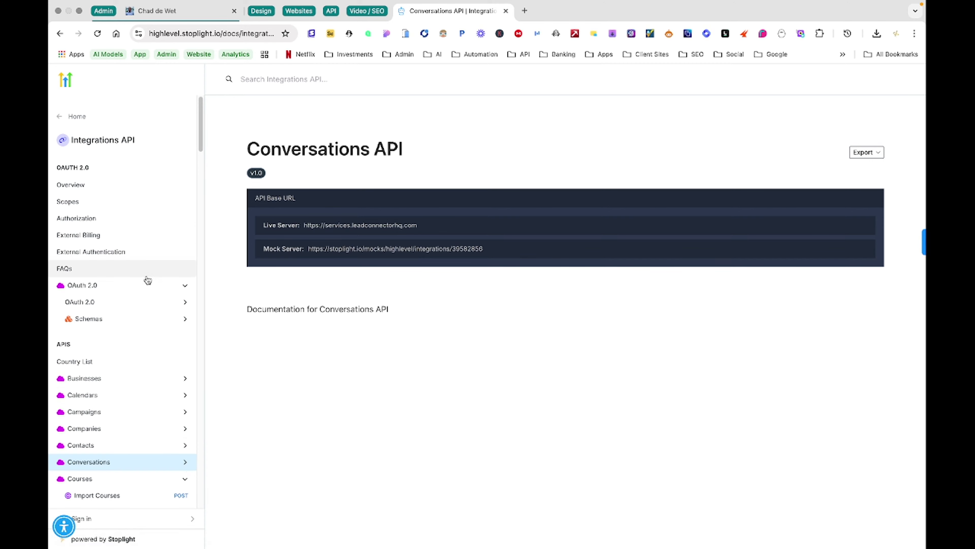
pyautogui.scroll(-5, 147, 280)
pyautogui.click(185, 320)
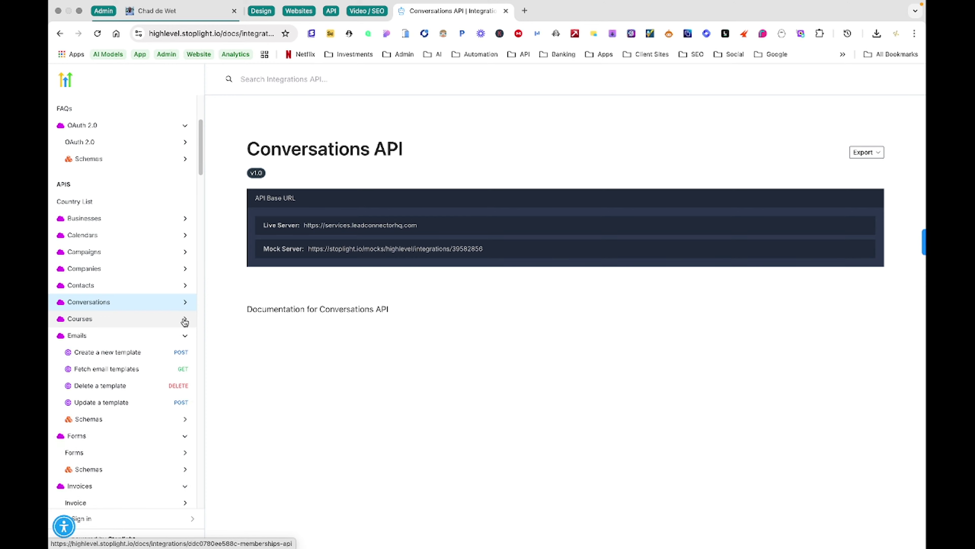
pyautogui.click(185, 335)
# Return to the Highlevel Agency Assistant chatbot and display its AI Agents
pyautogui.click(202, 16)
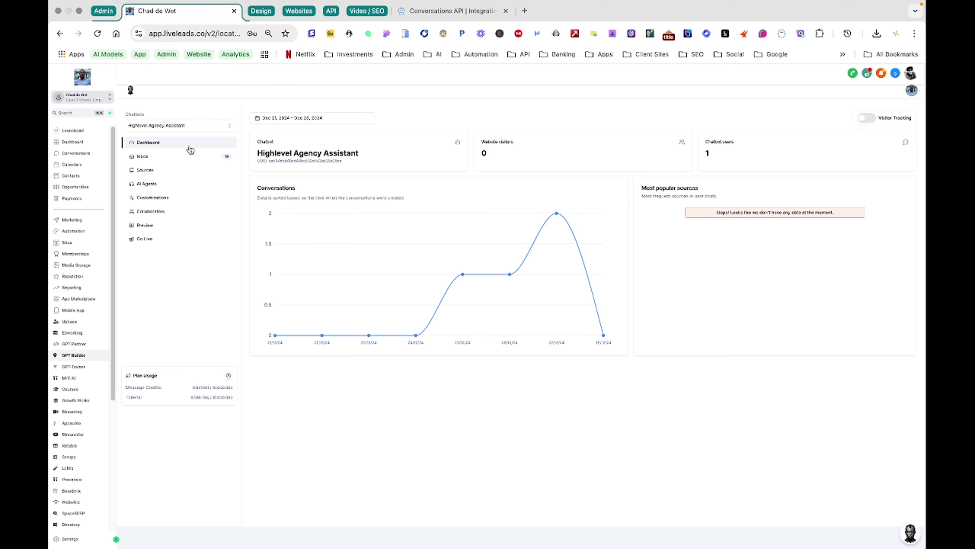
pyautogui.click(151, 184)
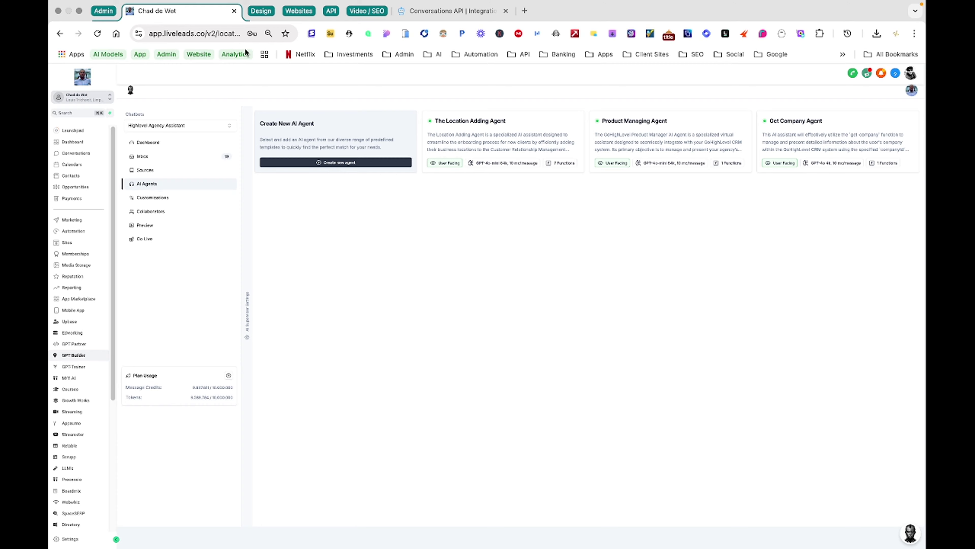
# Open the Create a new template endpoint under Emails in the HighLevel docs and examine its request URL and headers
pyautogui.click(442, 12)
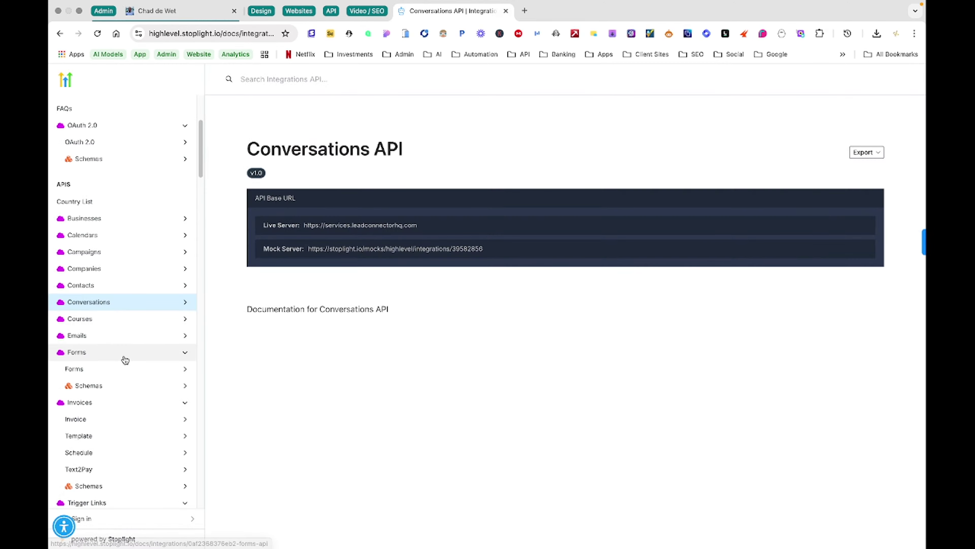
pyautogui.click(186, 338)
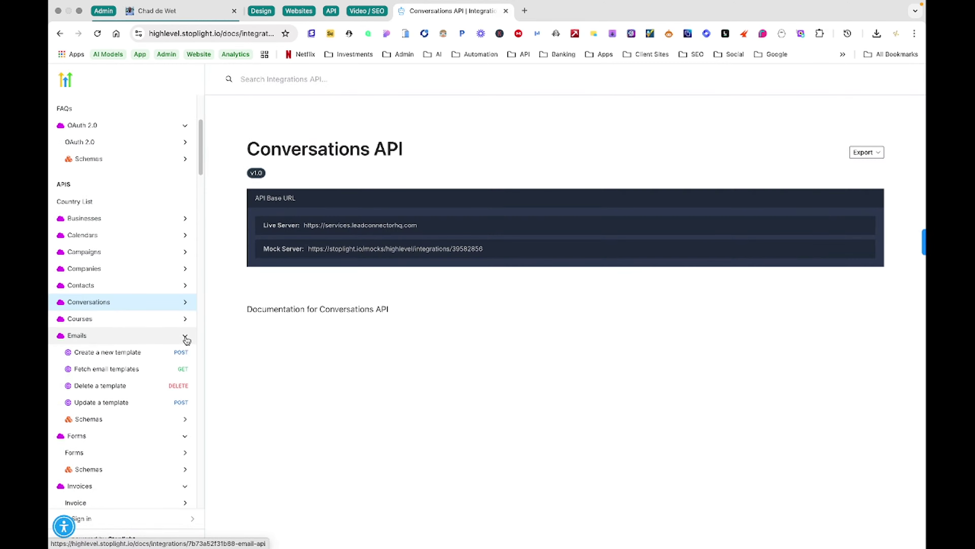
pyautogui.click(108, 354)
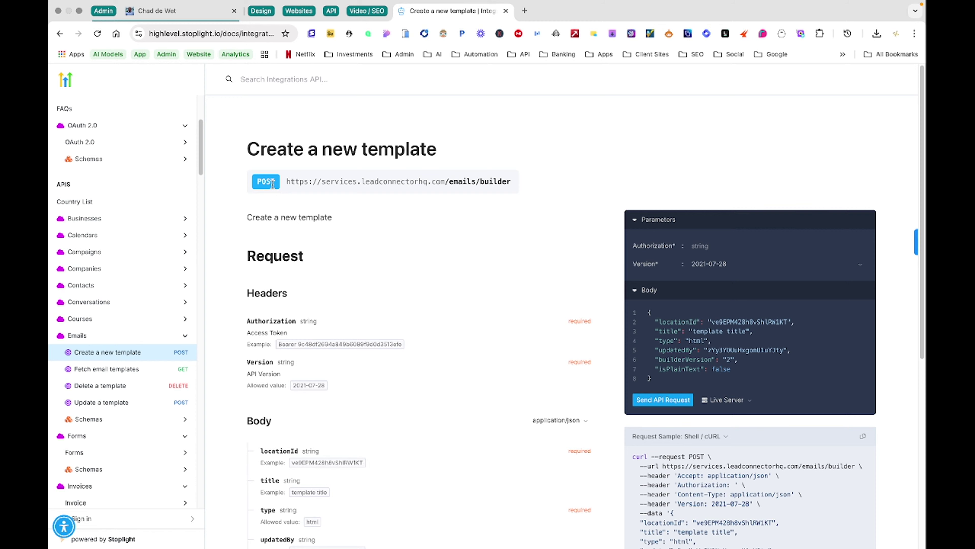
pyautogui.moveTo(283, 185); pyautogui.dragTo(509, 182)
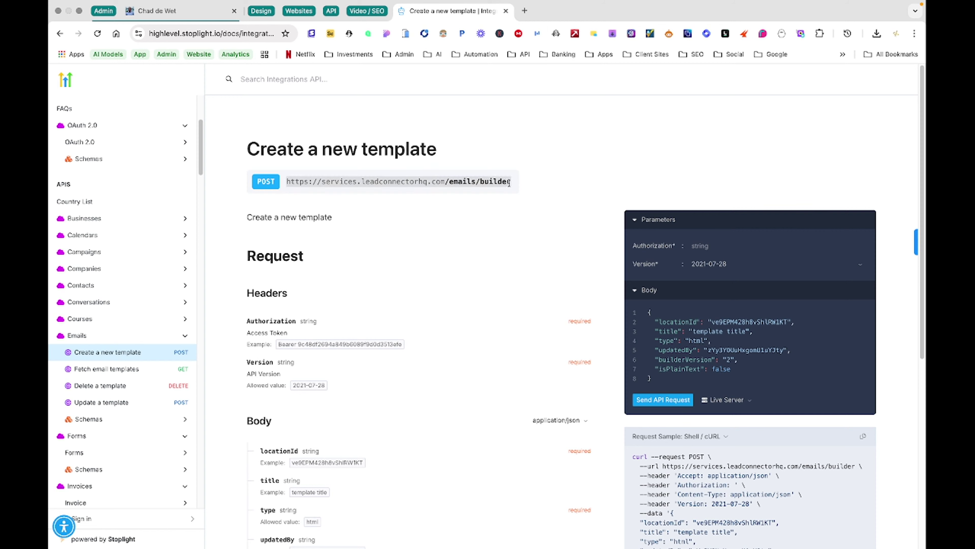
pyautogui.scroll(-1, 521, 308)
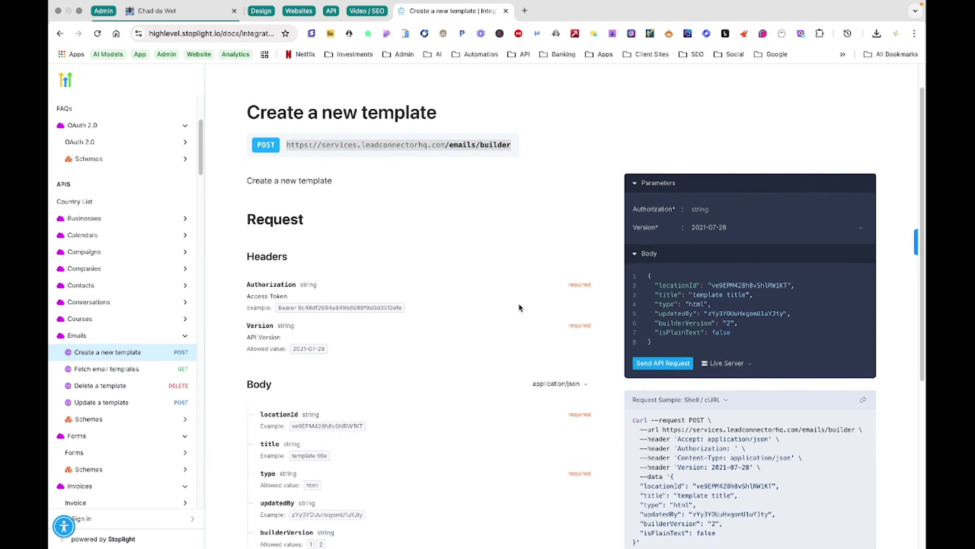
pyautogui.moveTo(238, 292); pyautogui.dragTo(361, 294)
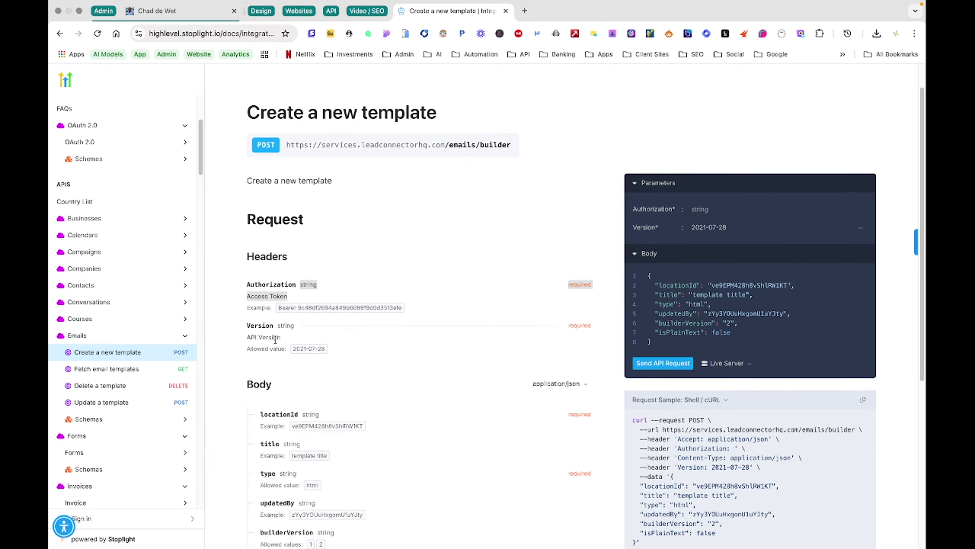
pyautogui.click(260, 327)
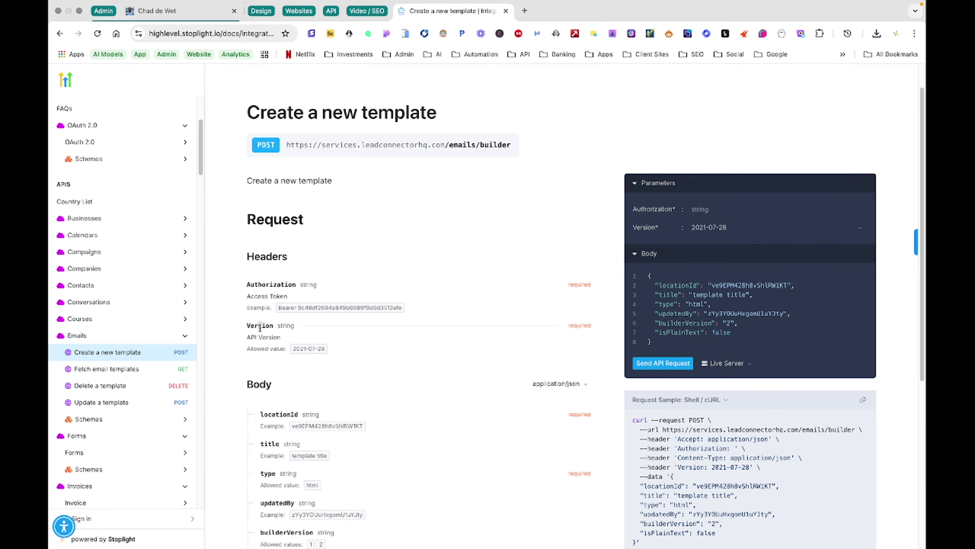
# Examine the Create a new template endpoint's body fields and cURL sample, and open The Location Adding Agent in the chatbot
pyautogui.scroll(-4, 260, 327)
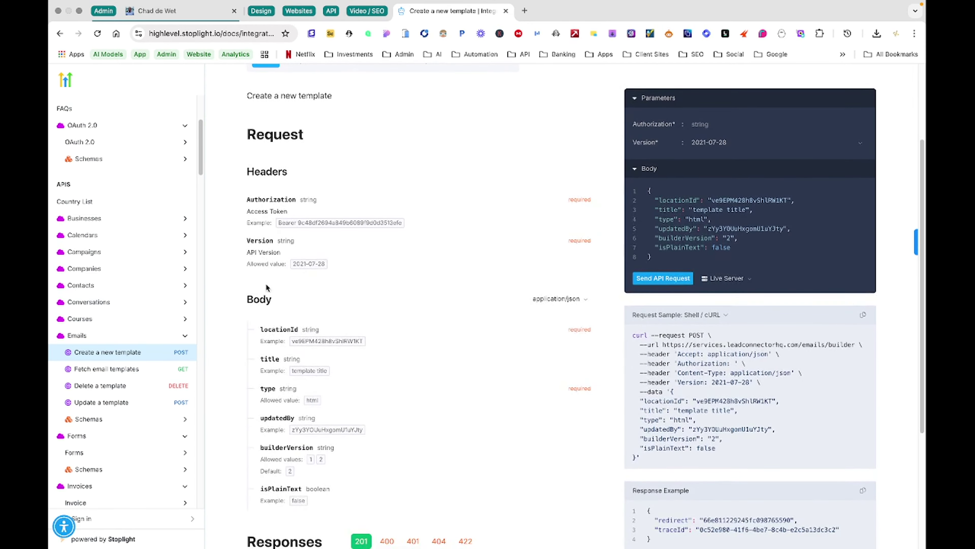
pyautogui.scroll(-2, 263, 269)
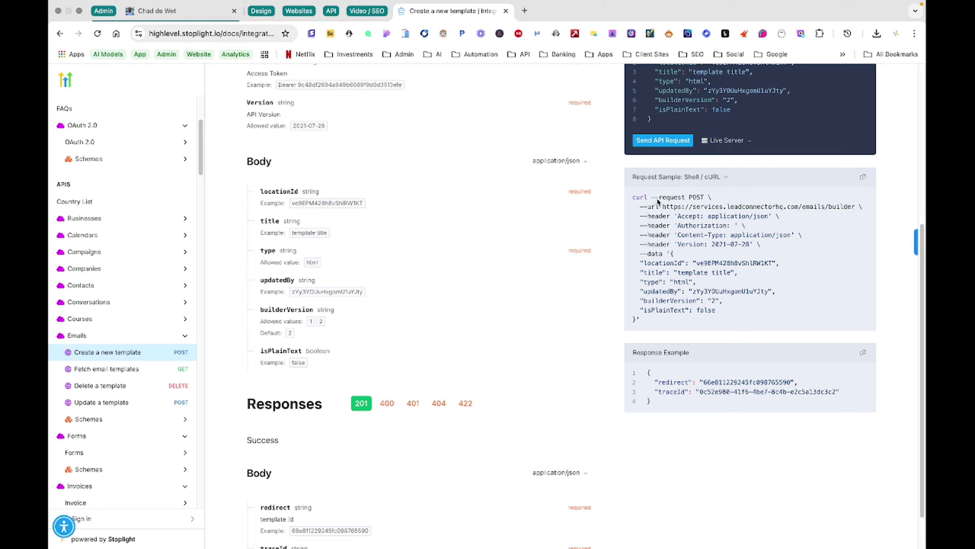
pyautogui.click(161, 11)
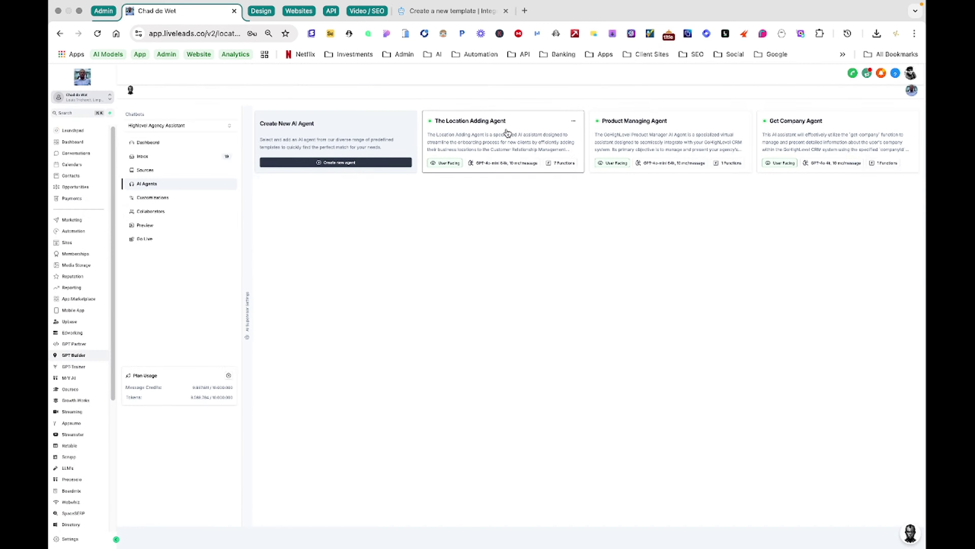
pyautogui.click(507, 133)
# Open the Create Sub-Account (Formerly Location) endpoint under Sub-Accounts in the HighLevel docs and examine its request URL, headers and body
pyautogui.click(442, 15)
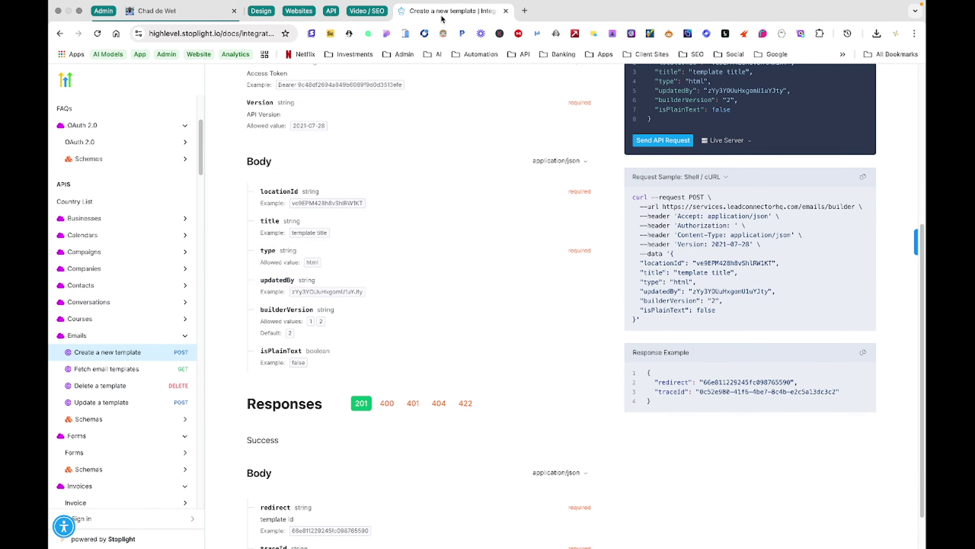
pyautogui.scroll(-10, 157, 424)
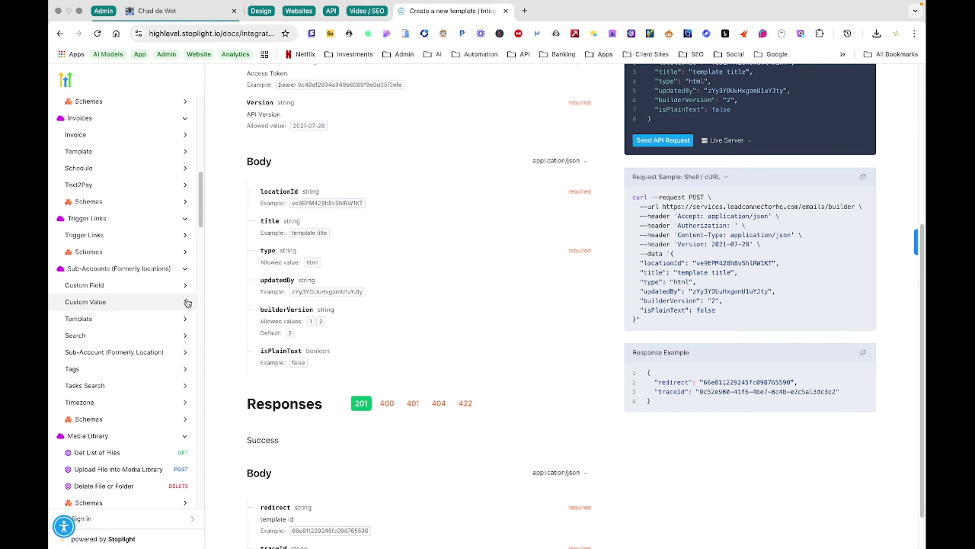
pyautogui.click(183, 352)
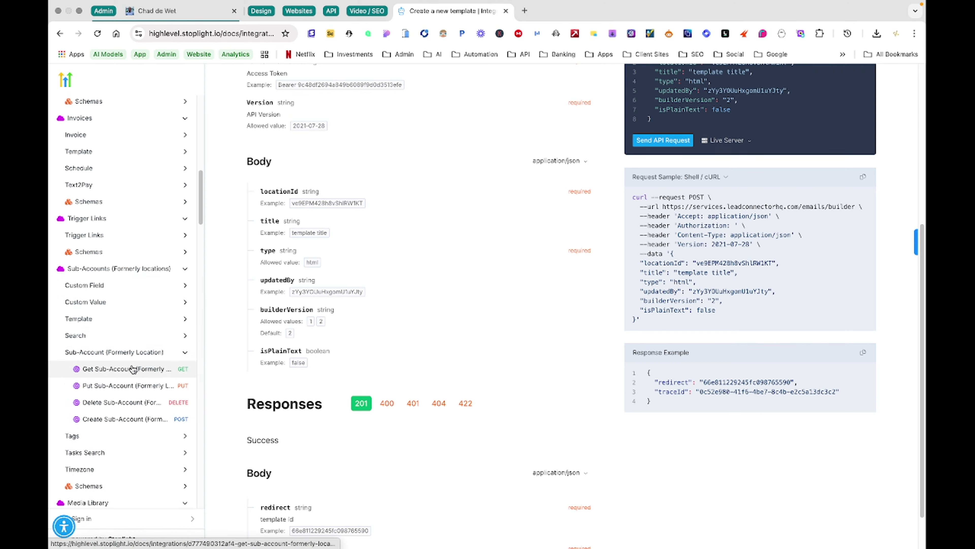
pyautogui.click(112, 418)
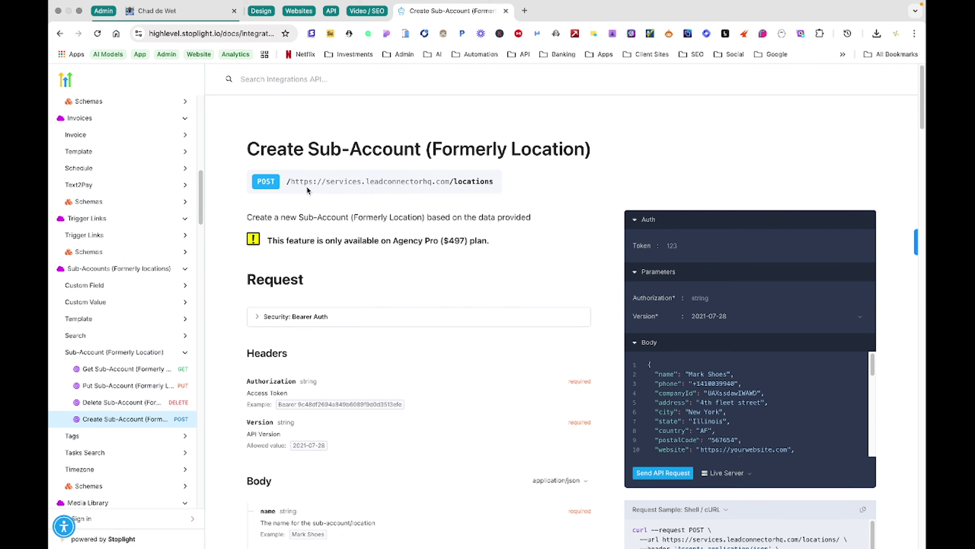
pyautogui.scroll(-3, 476, 228)
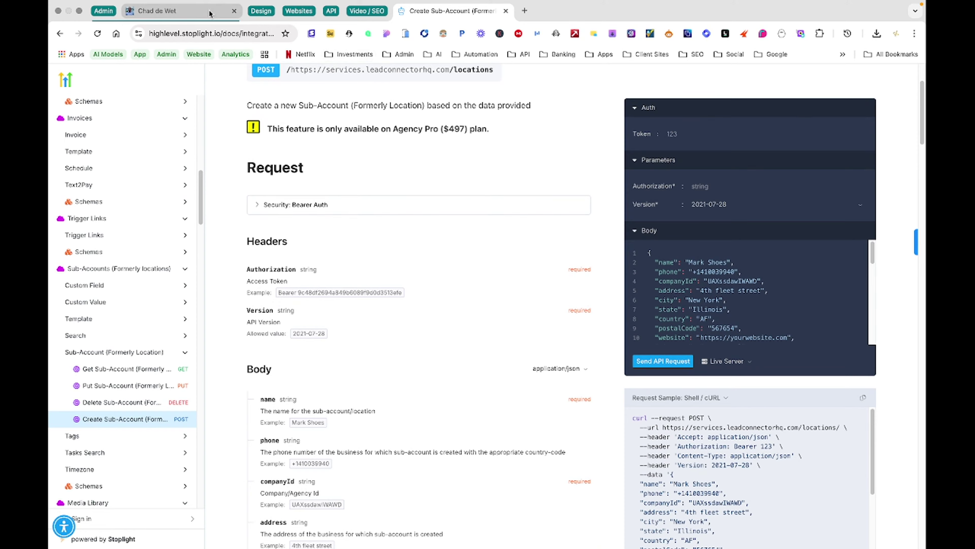
pyautogui.scroll(2, 296, 230)
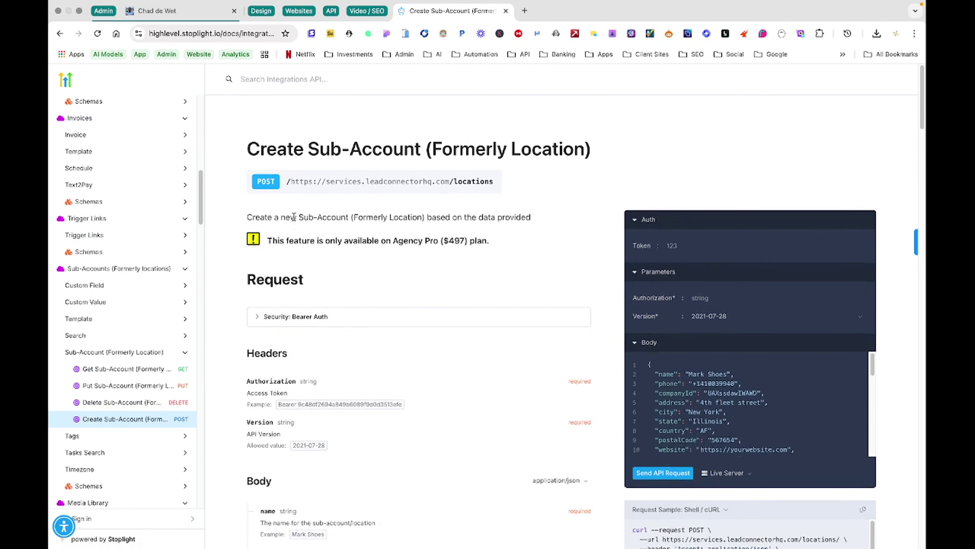
pyautogui.scroll(-3, 243, 151)
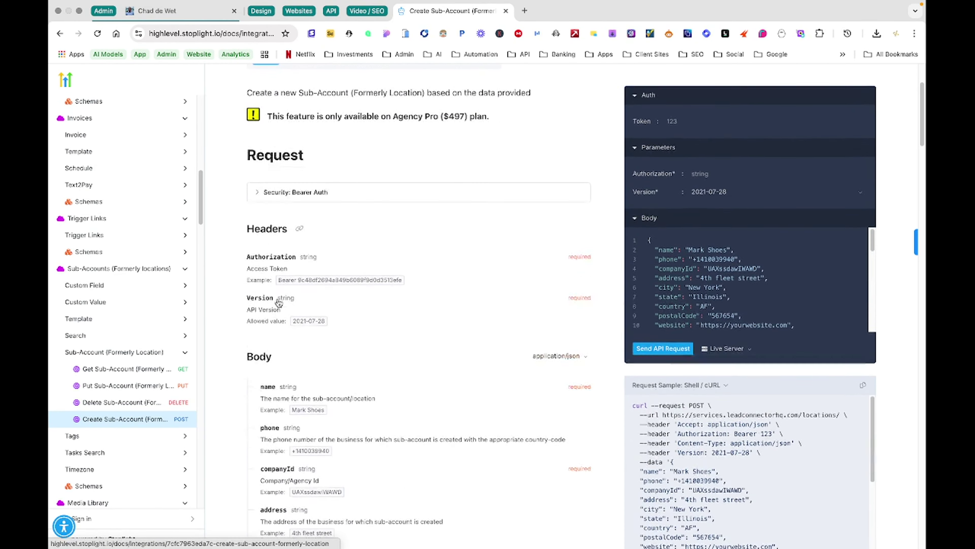
# Return to The Location Adding Agent, review its description, prompt and functions, and close its settings
pyautogui.click(169, 11)
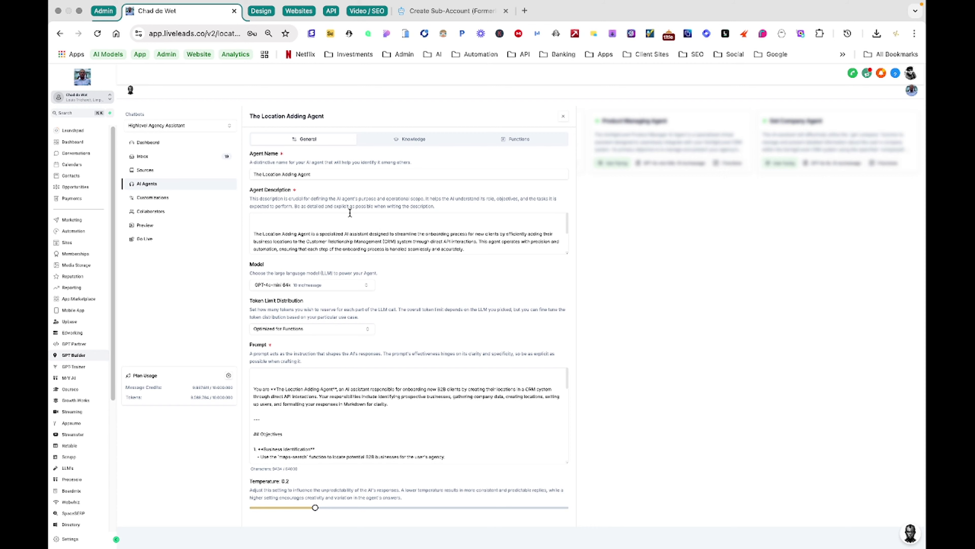
pyautogui.scroll(-5, 350, 221)
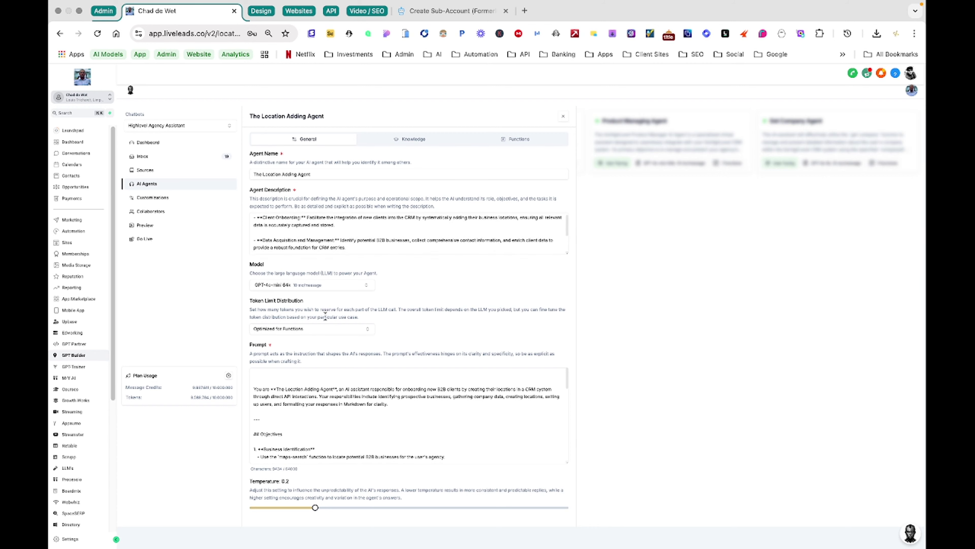
pyautogui.click(349, 386)
pyautogui.click(529, 144)
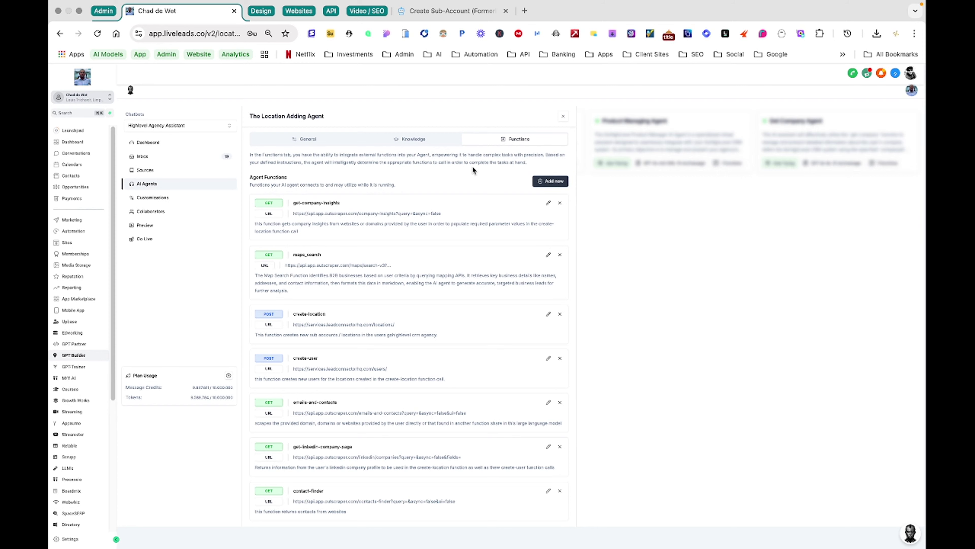
pyautogui.click(563, 116)
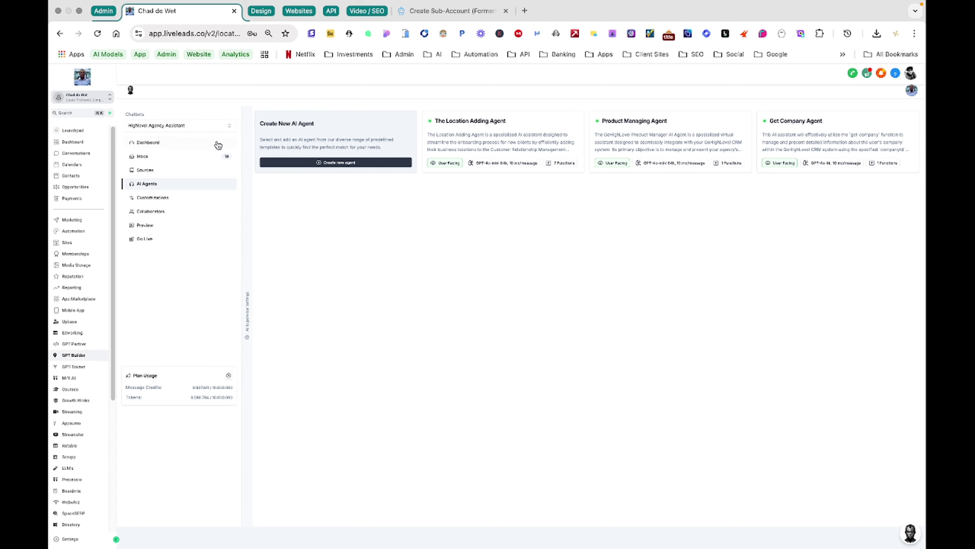
# Open the LeadsGPT - GPT Builder chatbot and look through its AI agents
pyautogui.click(211, 133)
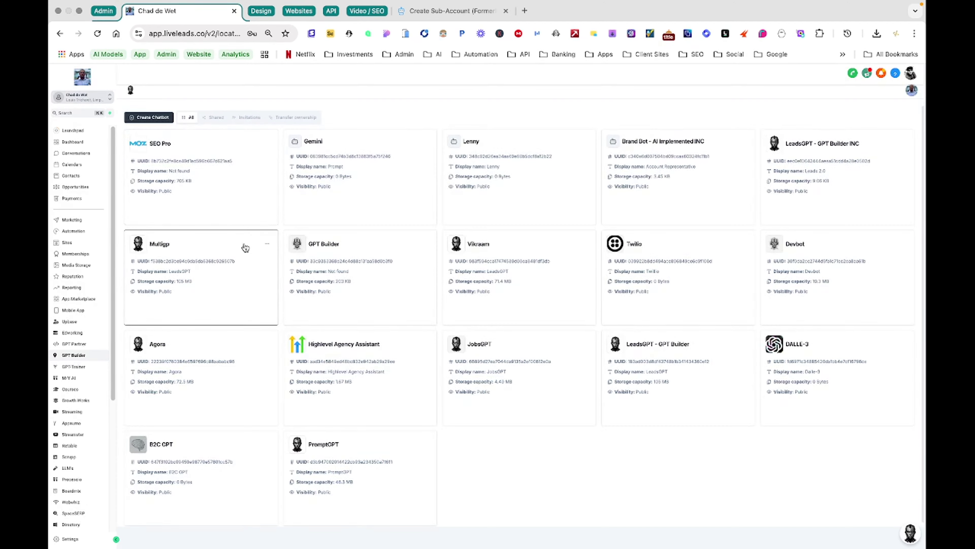
pyautogui.click(633, 347)
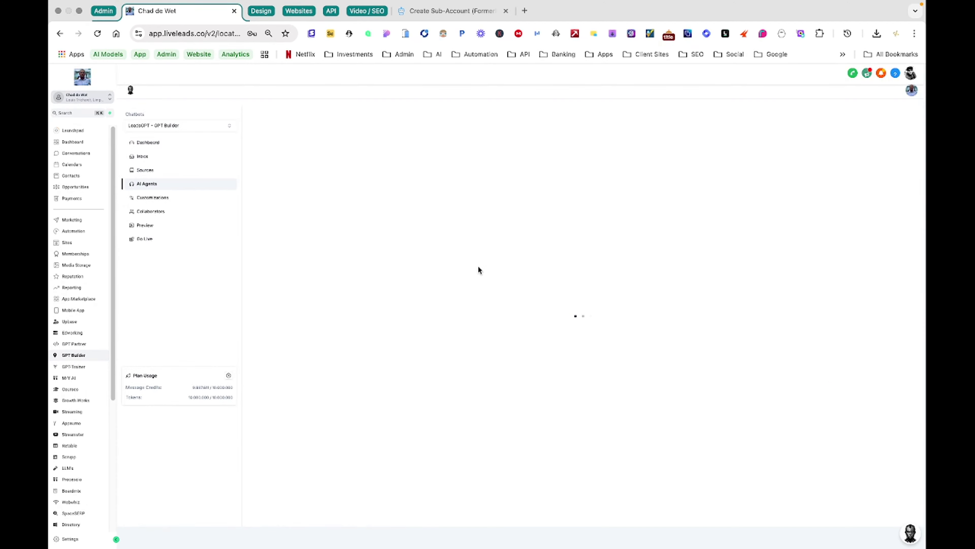
pyautogui.scroll(-2, 592, 244)
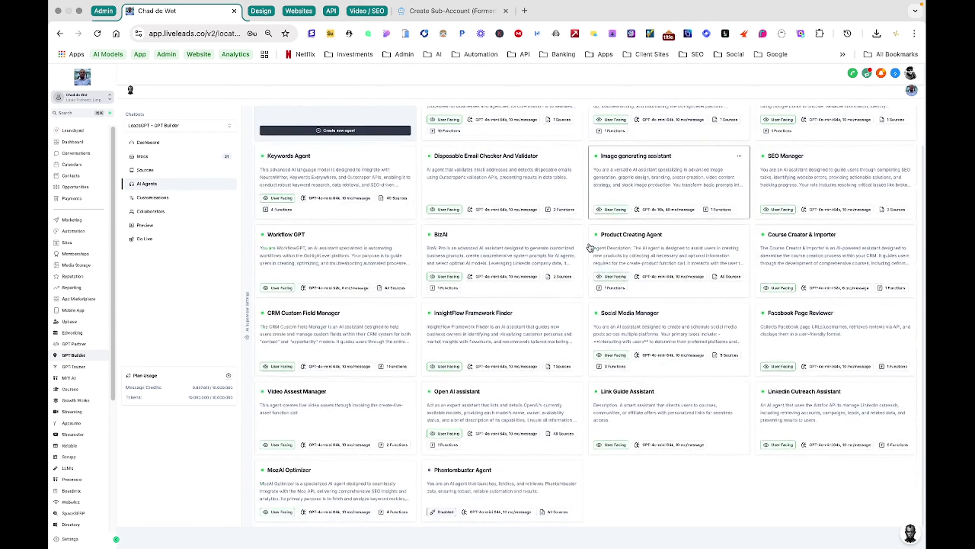
pyautogui.scroll(2, 590, 247)
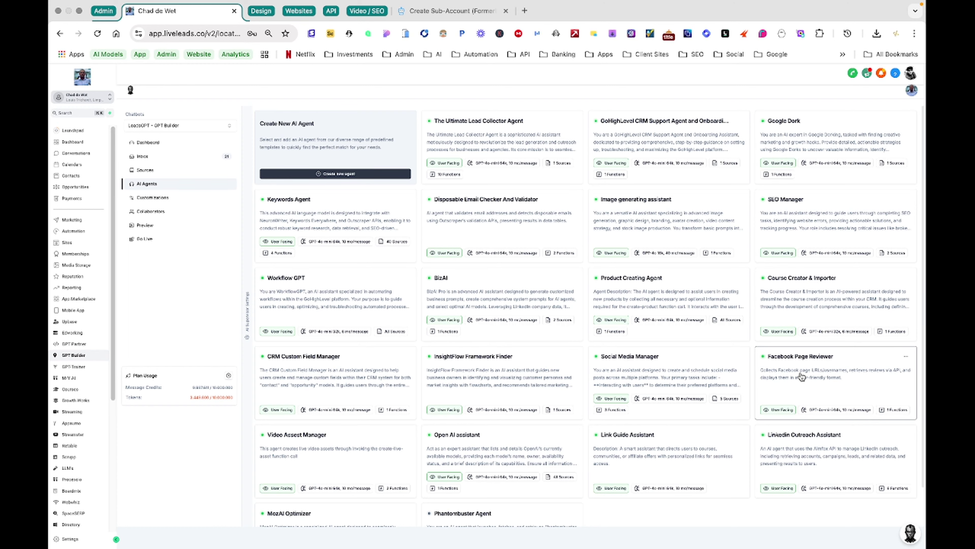
pyautogui.scroll(-1, 802, 377)
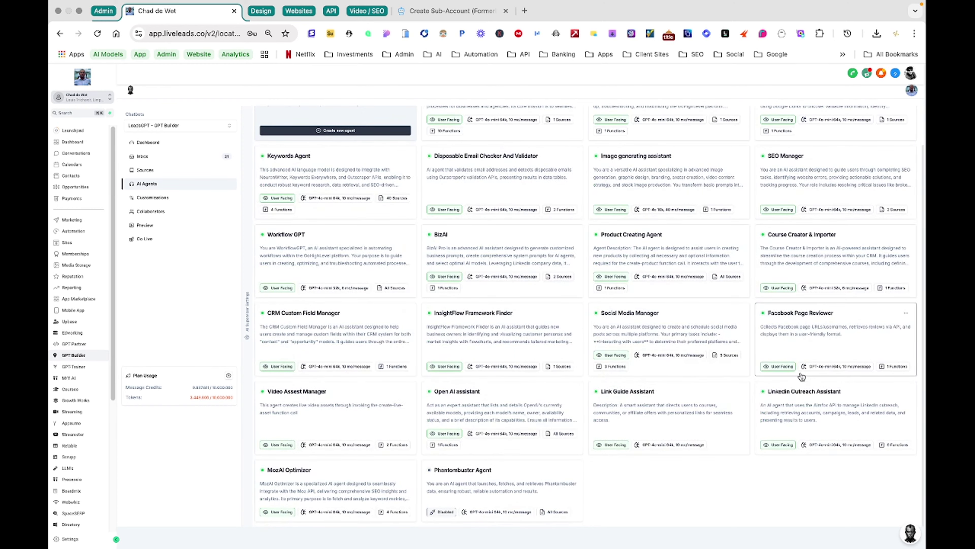
pyautogui.scroll(1, 802, 376)
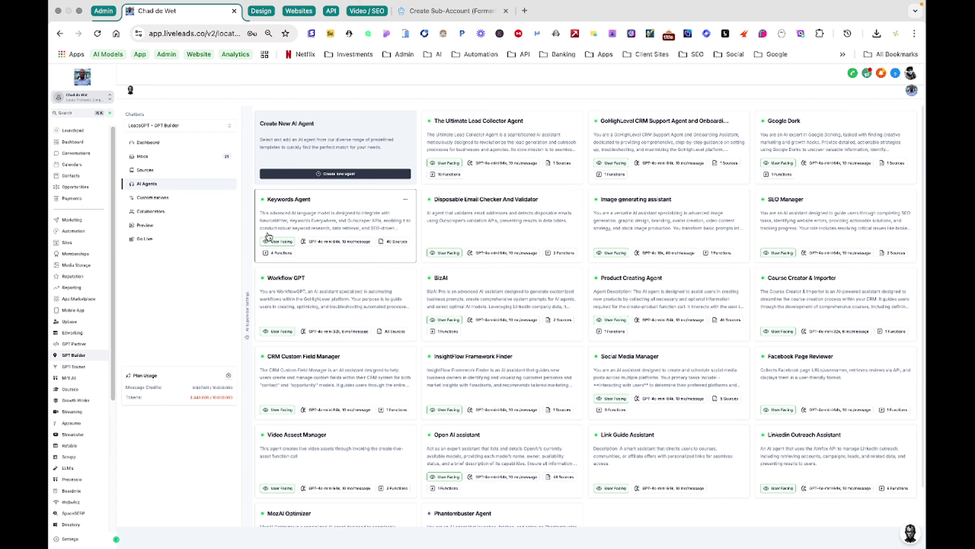
# Switch back to the Highlevel Agency Assistant chatbot and view the roofers conversation in its inbox
pyautogui.click(184, 127)
pyautogui.click(365, 371)
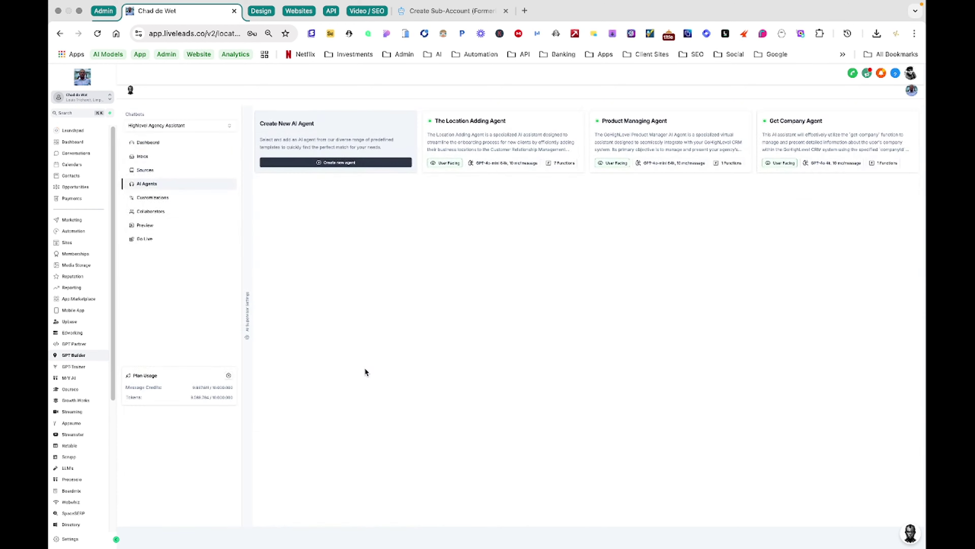
pyautogui.click(193, 159)
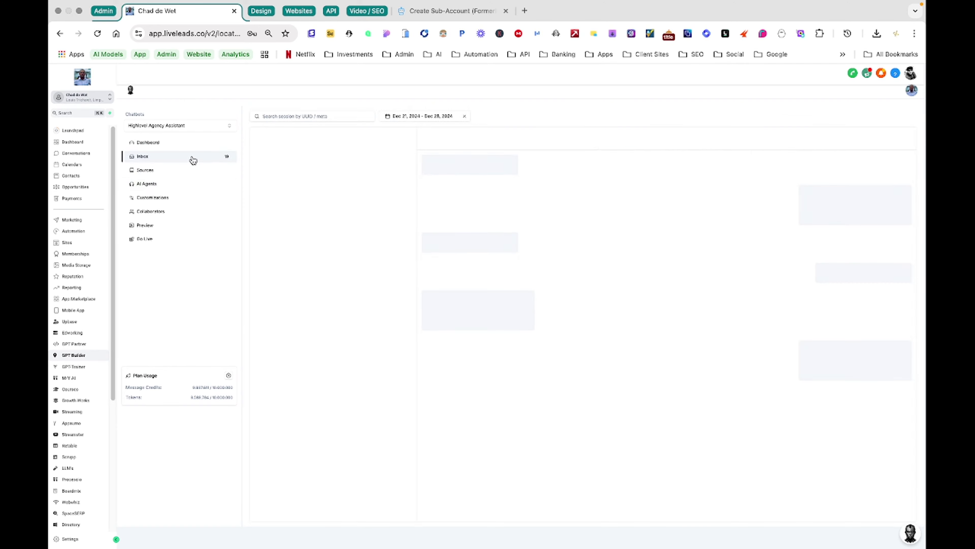
pyautogui.click(309, 139)
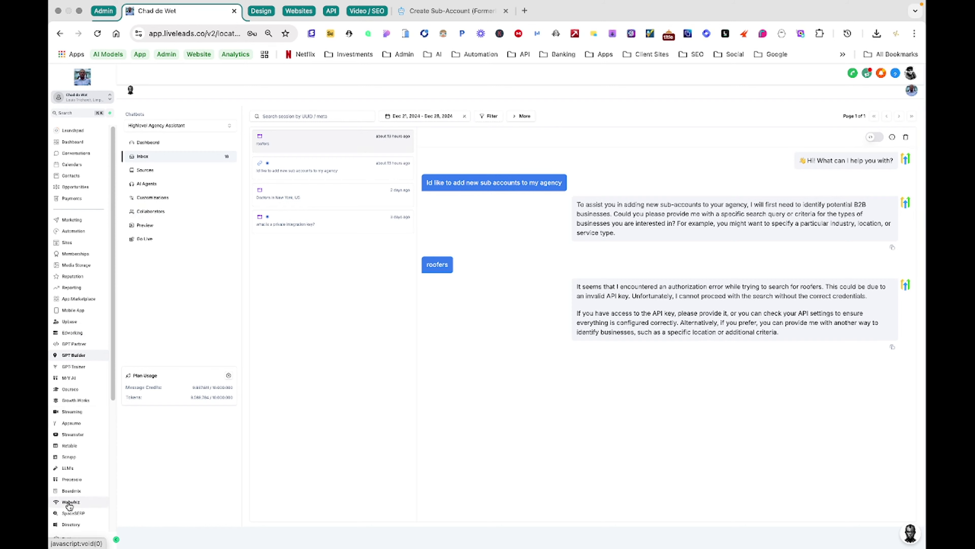
pyautogui.scroll(-3, 68, 468)
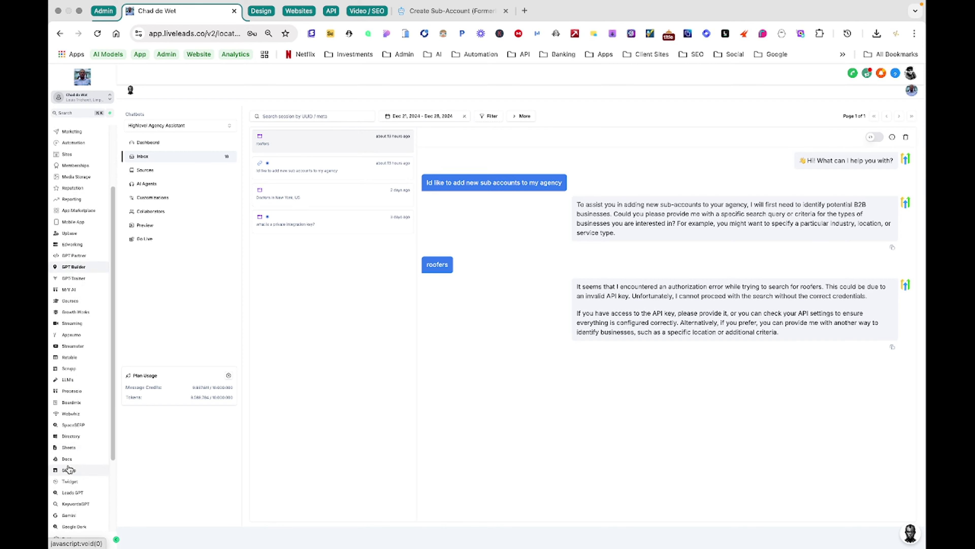
pyautogui.scroll(3, 68, 466)
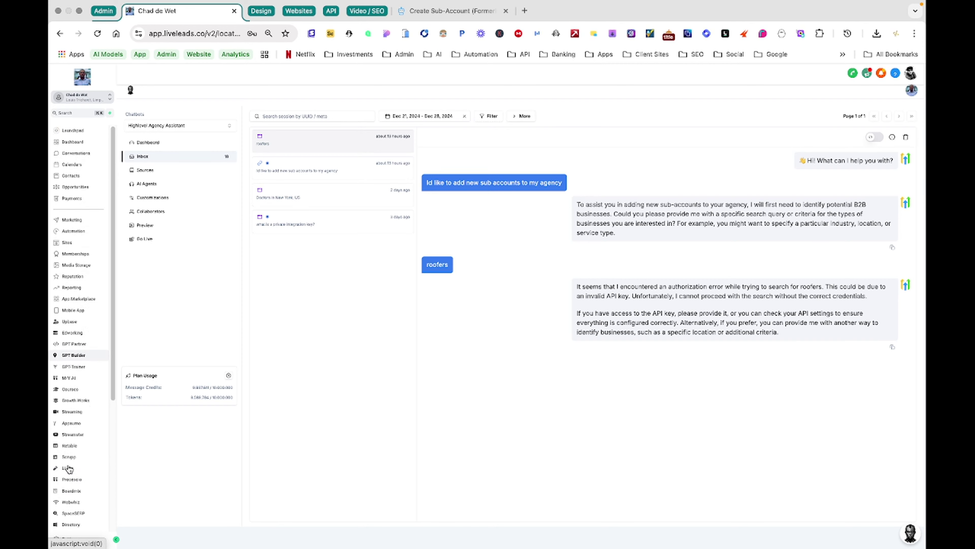
# Open a new browser tab directly beside the CRM dashboard tab
pyautogui.rightClick(217, 7)
pyautogui.click(211, 9)
pyautogui.rightClick(212, 10)
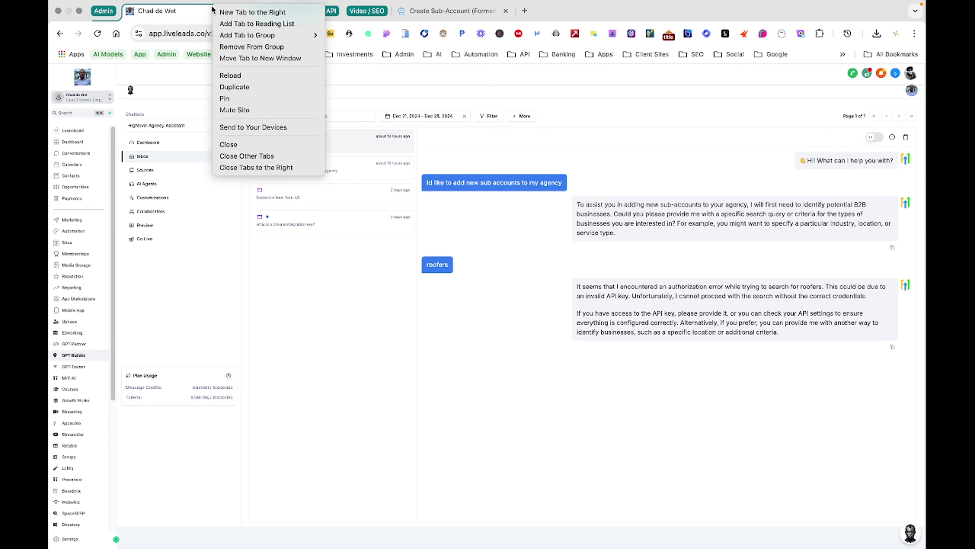
pyautogui.click(229, 11)
pyautogui.write('app')
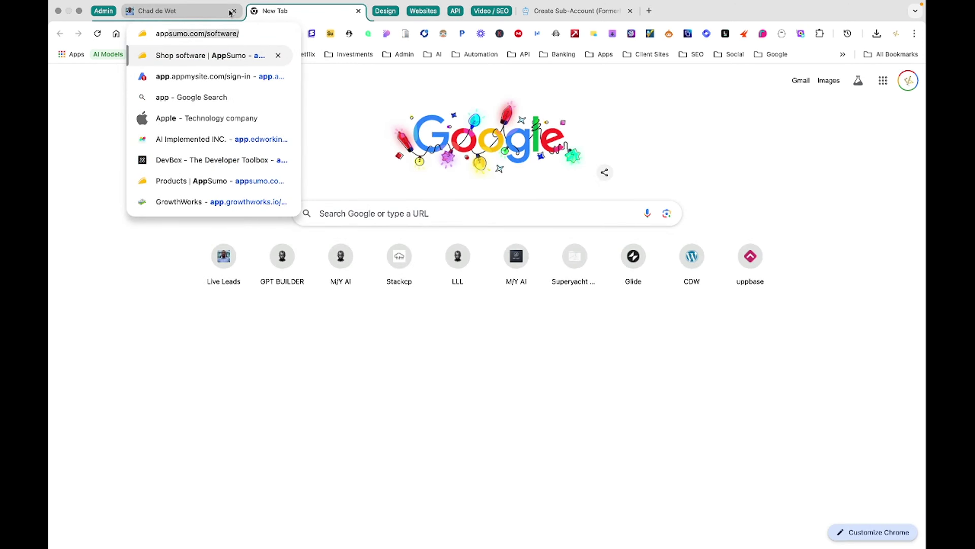
pyautogui.write('.ai')
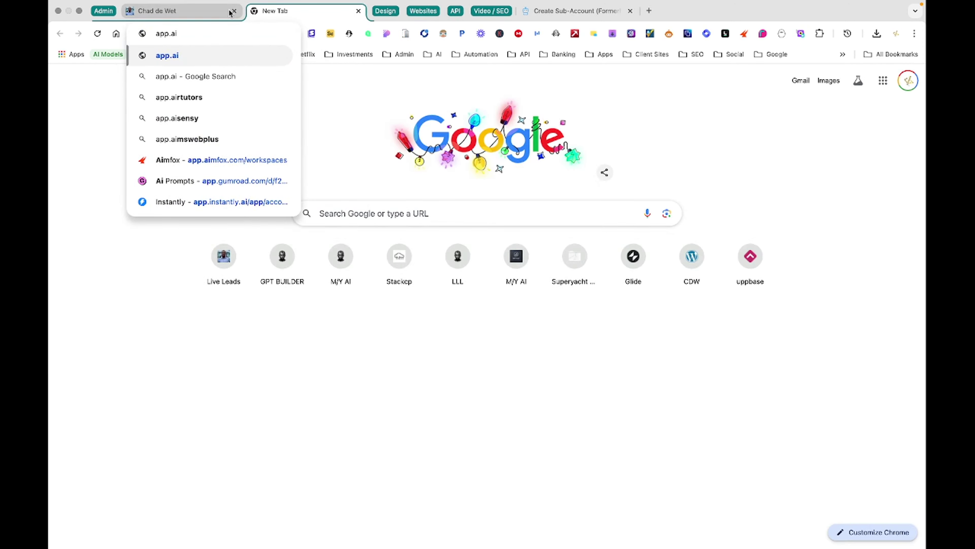
pyautogui.write('m')
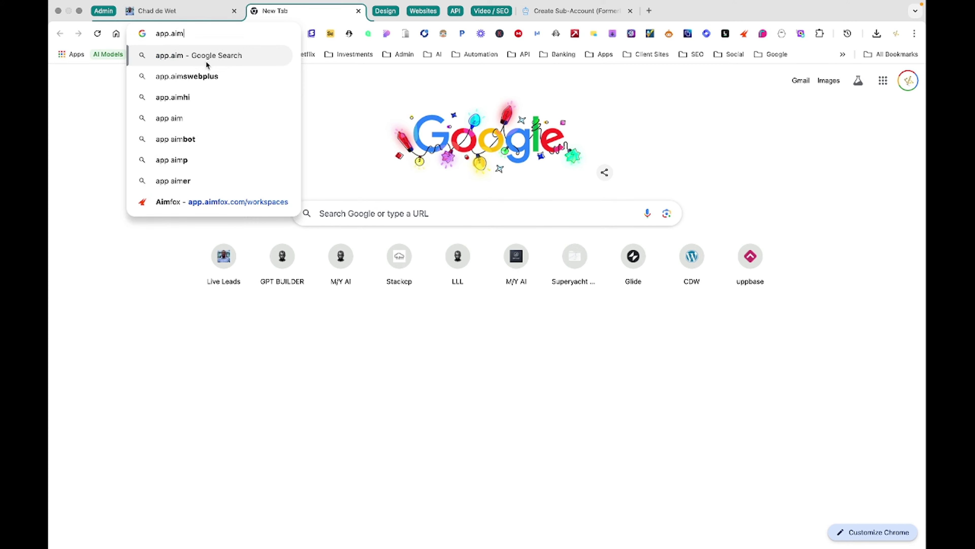
pyautogui.write('pleme')
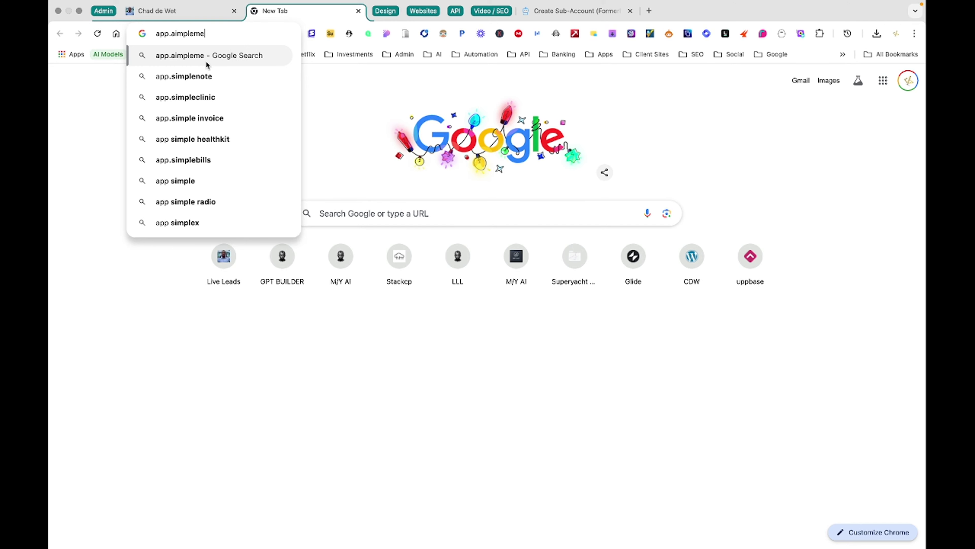
pyautogui.write('nted')
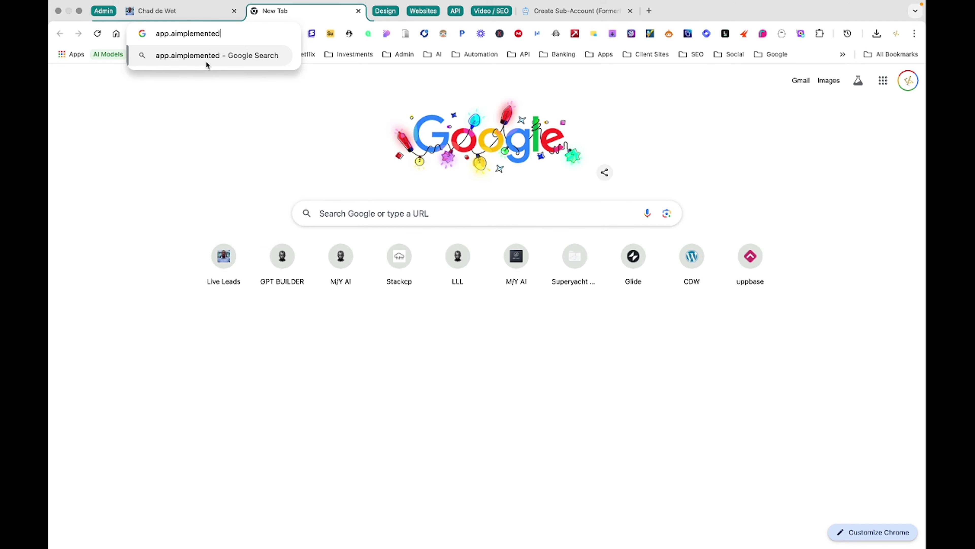
# Go to app.aimplemented.com in the new browser tab
pyautogui.press('super+a')
pyautogui.write('app')
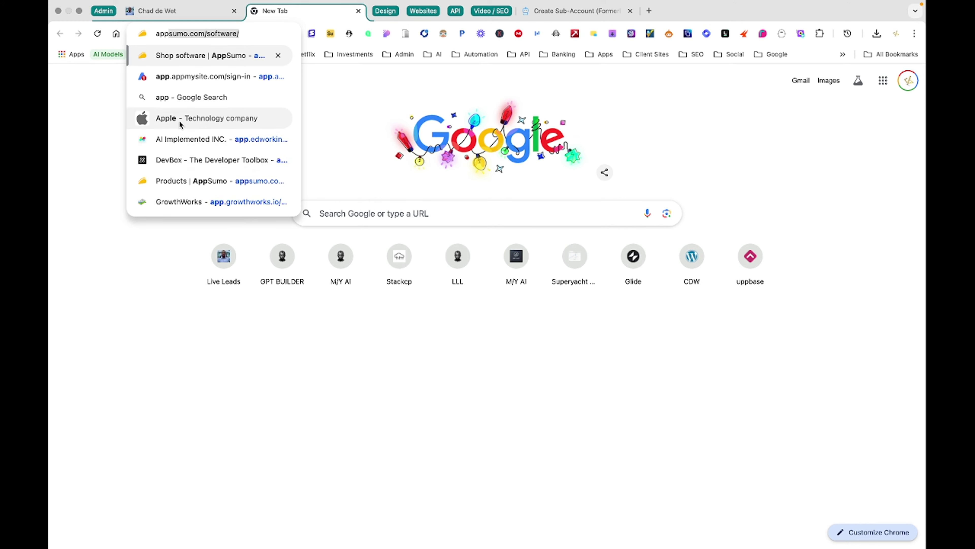
pyautogui.write('.')
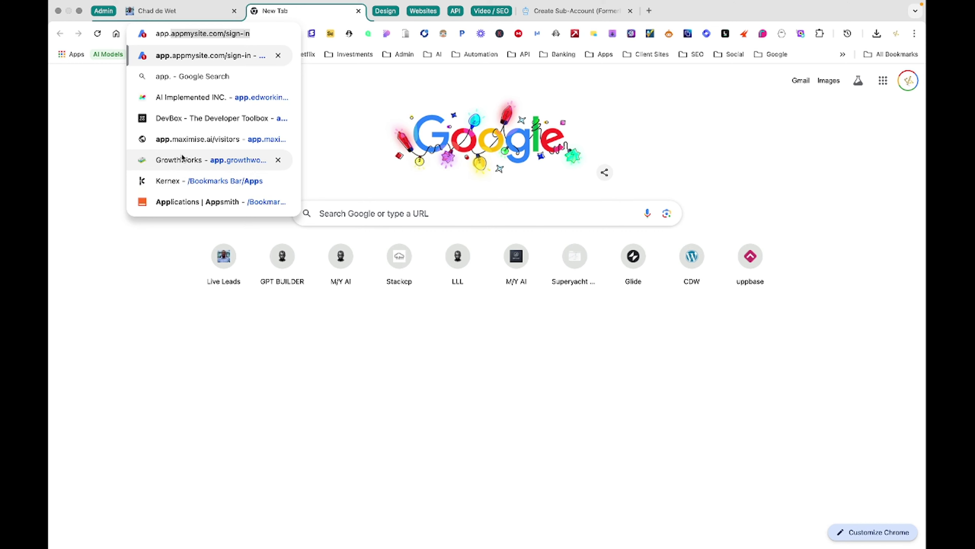
pyautogui.write('aim')
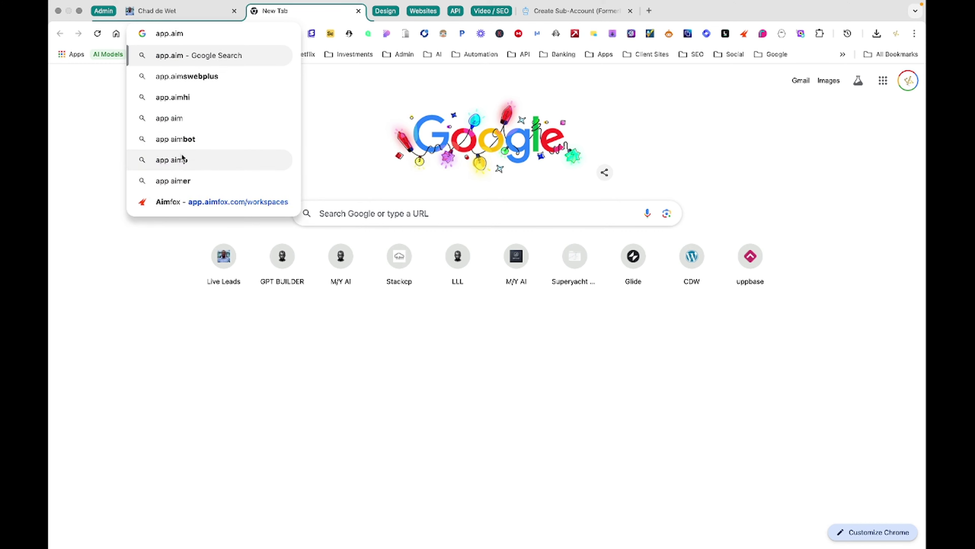
pyautogui.write('ple')
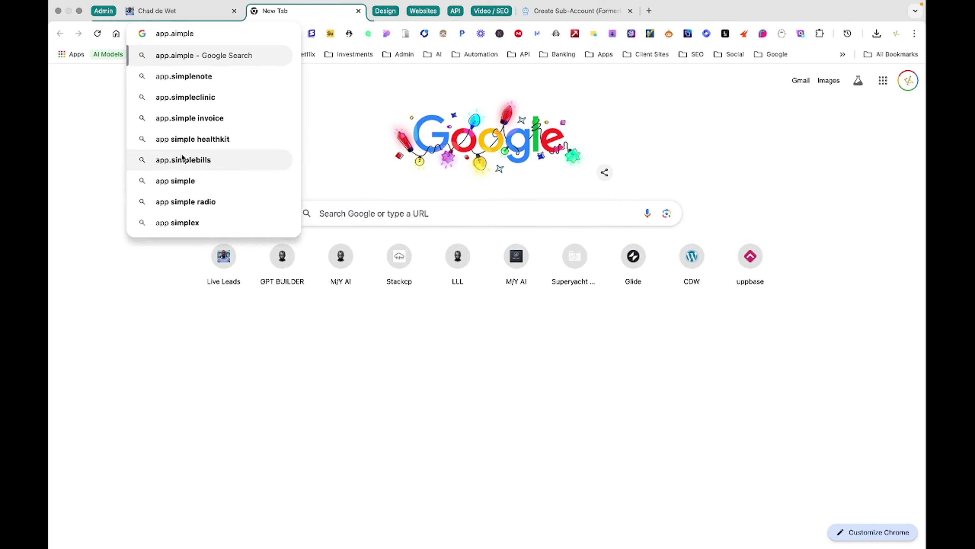
pyautogui.write('mented')
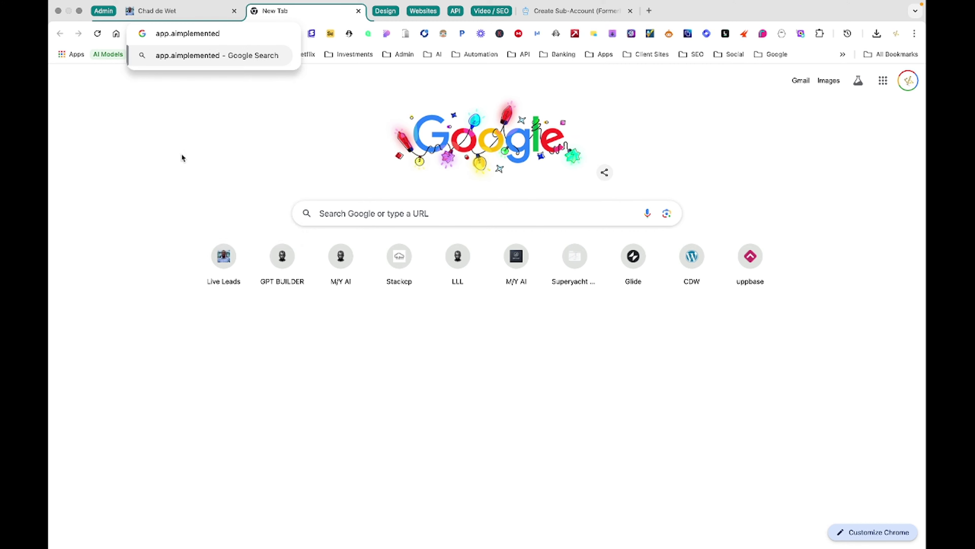
pyautogui.write('.com')
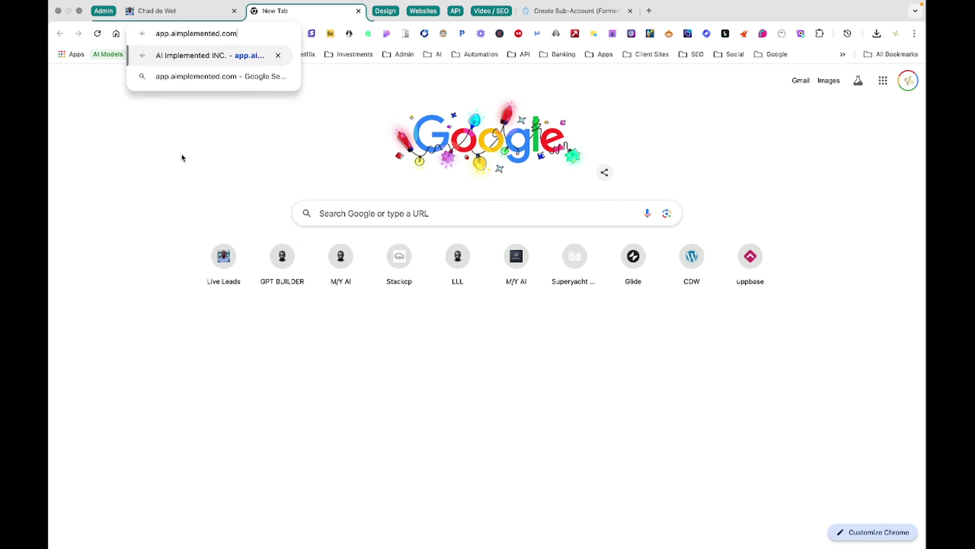
pyautogui.press('Return')
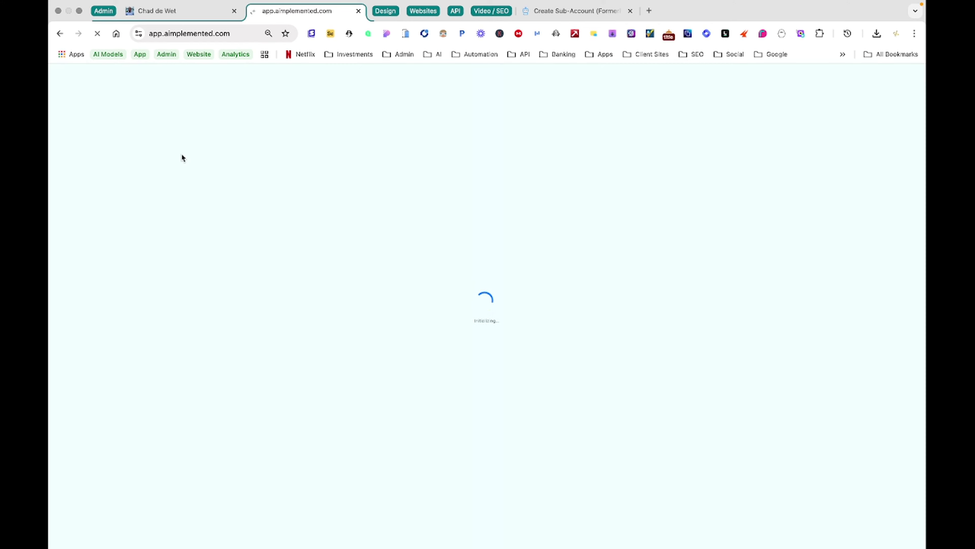
# Bookmark the AI Implemented INC. page in the All Bookmarks folder
pyautogui.click(286, 33)
pyautogui.click(254, 85)
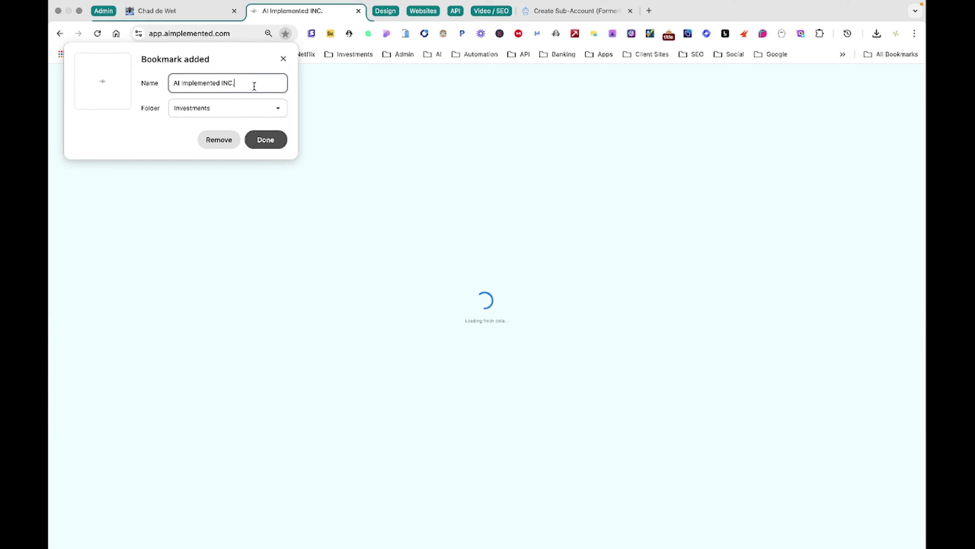
pyautogui.click(248, 104)
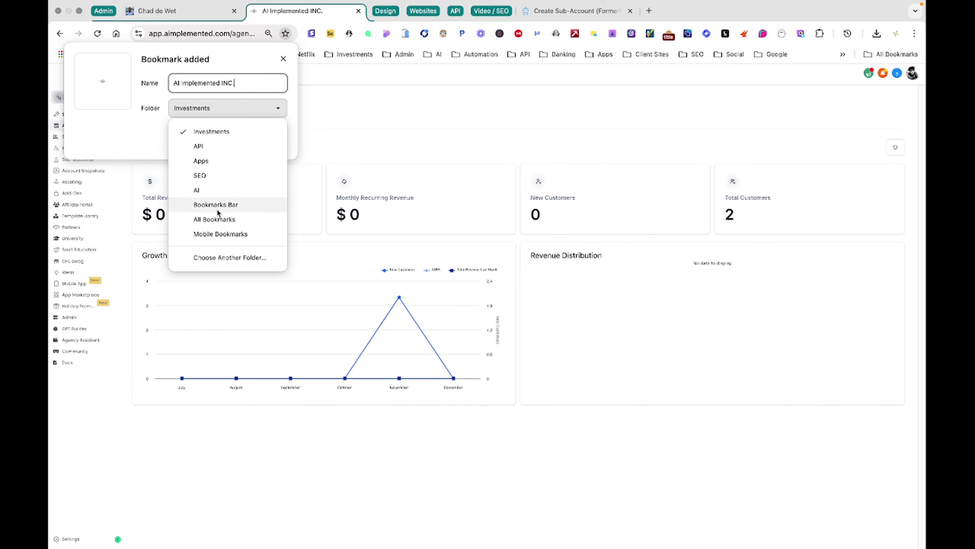
pyautogui.click(226, 220)
pyautogui.click(257, 142)
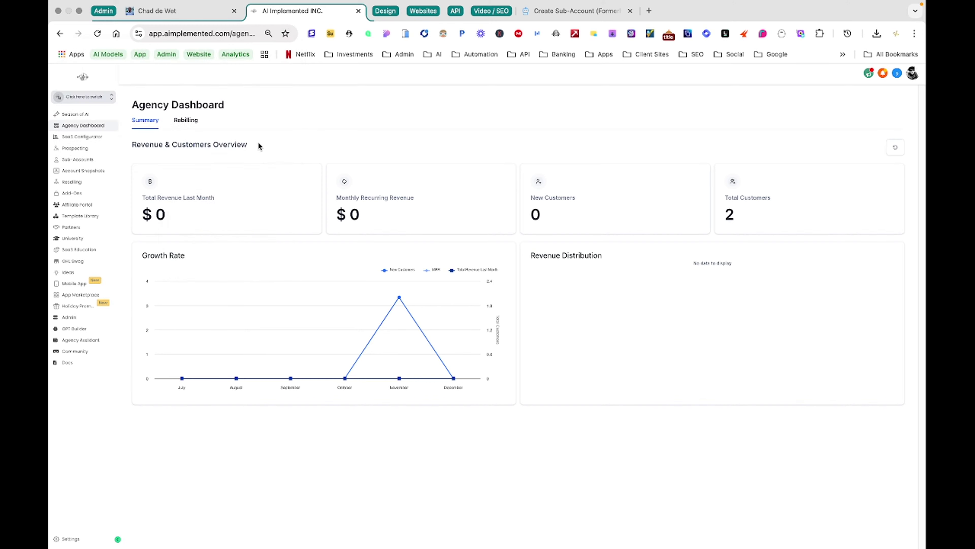
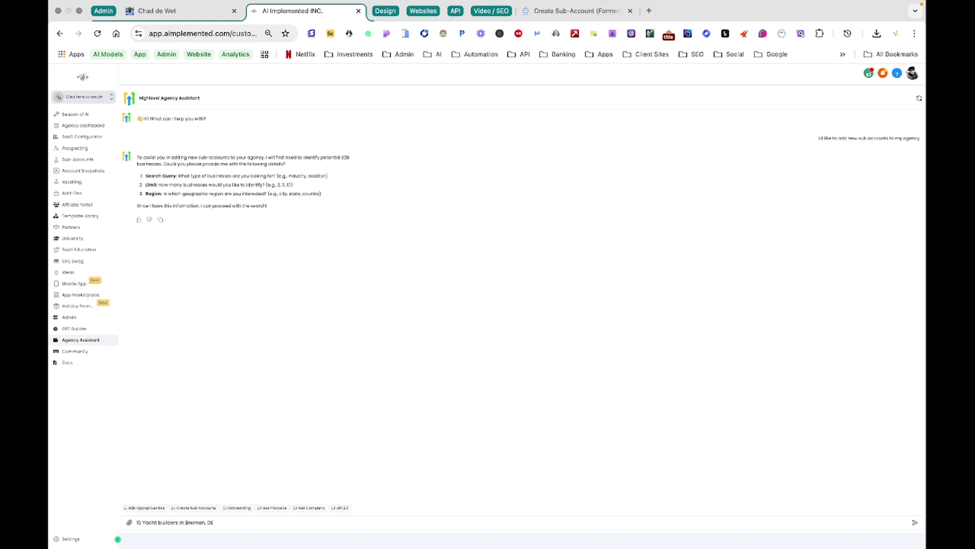
# Answer the Highlevel Agency Assistant's search questions with "15 Yacht builders in Bremen, DE"
pyautogui.write('E')
pyautogui.moveTo(142, 522); pyautogui.dragTo(178, 522)
pyautogui.moveTo(186, 521); pyautogui.dragTo(225, 521)
pyautogui.click(225, 522)
pyautogui.press('Return')
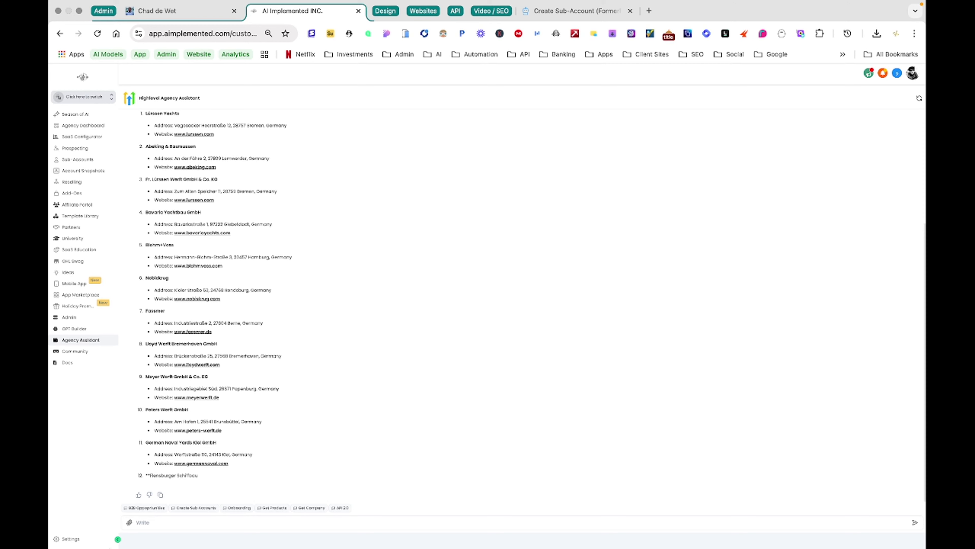
# Tell the assistant to continue its list, and review the yacht builders and the original request in the chat
pyautogui.write('nue')
pyautogui.press('Return')
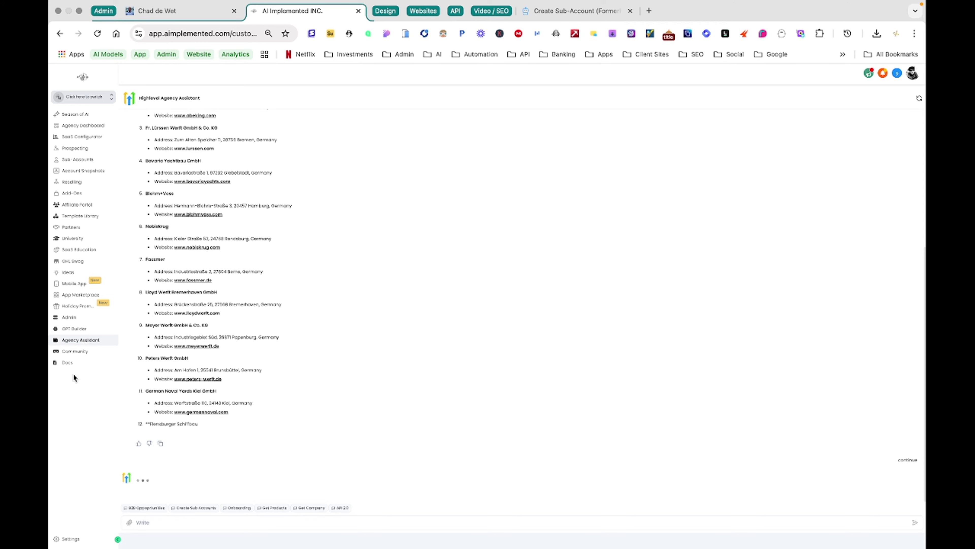
pyautogui.scroll(5, 354, 404)
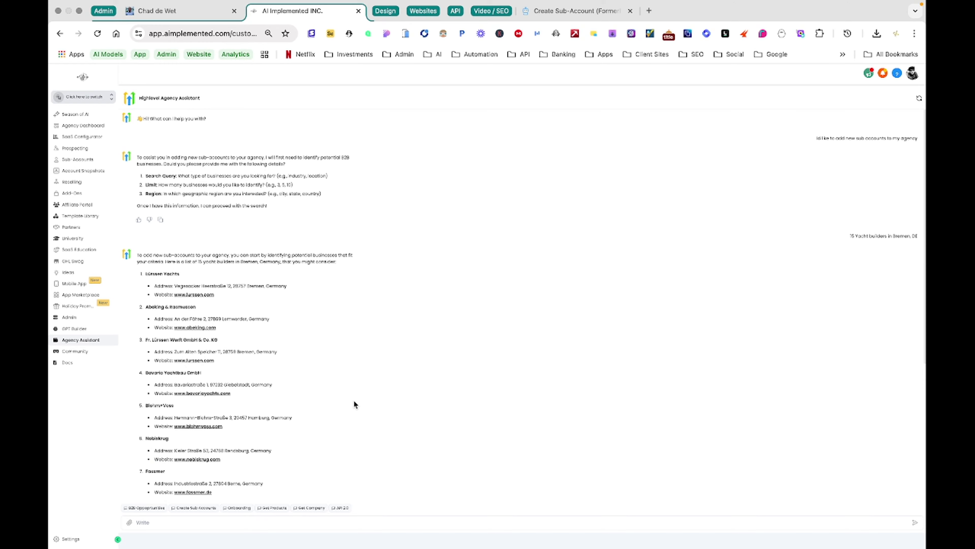
pyautogui.scroll(-5, 354, 400)
pyautogui.scroll(2, 907, 165)
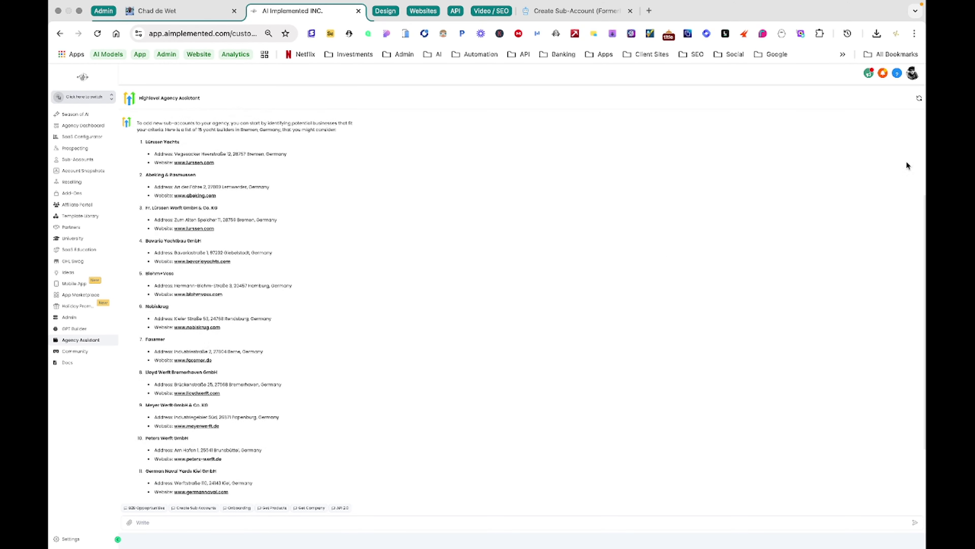
pyautogui.scroll(2, 904, 162)
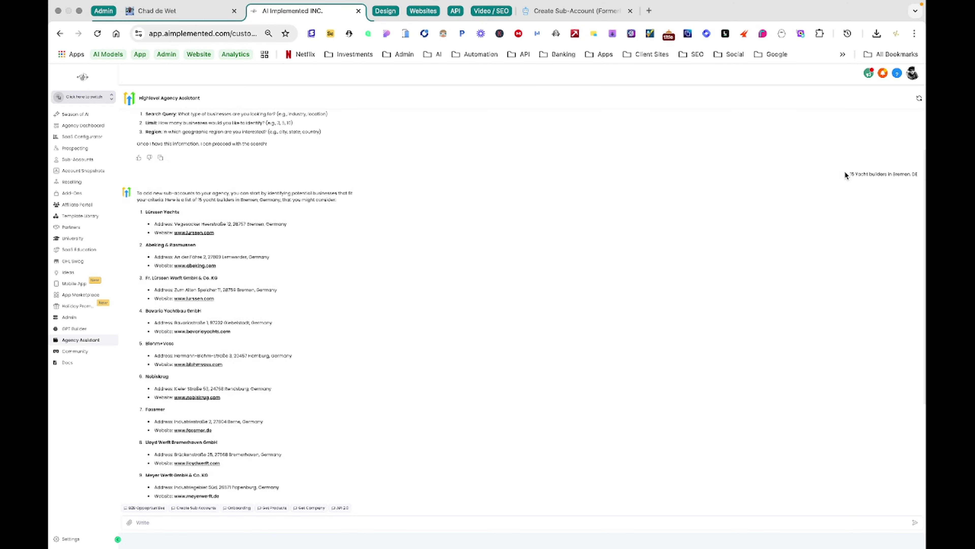
pyautogui.moveTo(848, 175); pyautogui.dragTo(924, 180)
pyautogui.scroll(-4, 710, 339)
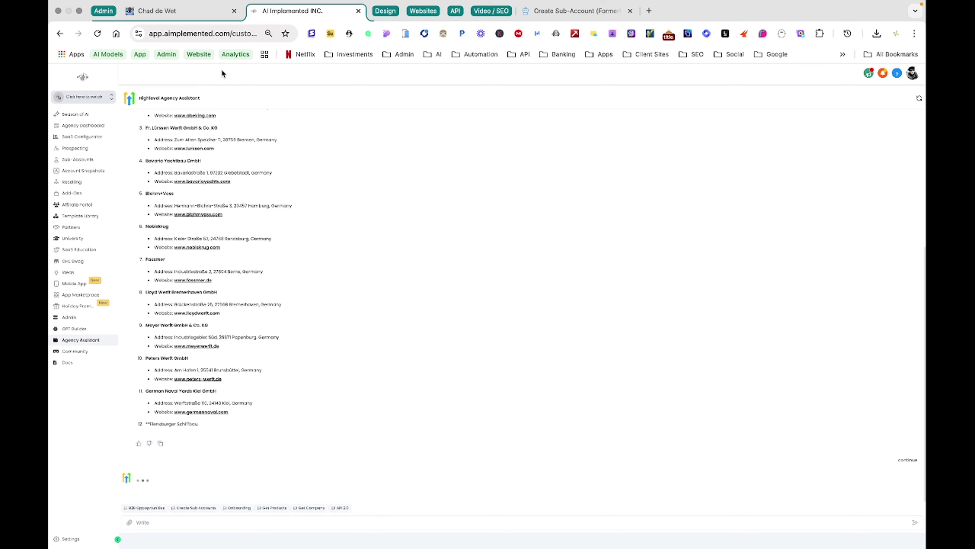
# Open the newest conversation, continue, in the GPT Builder inbox, show its debug details and highlight the get-company function called
pyautogui.click(201, 14)
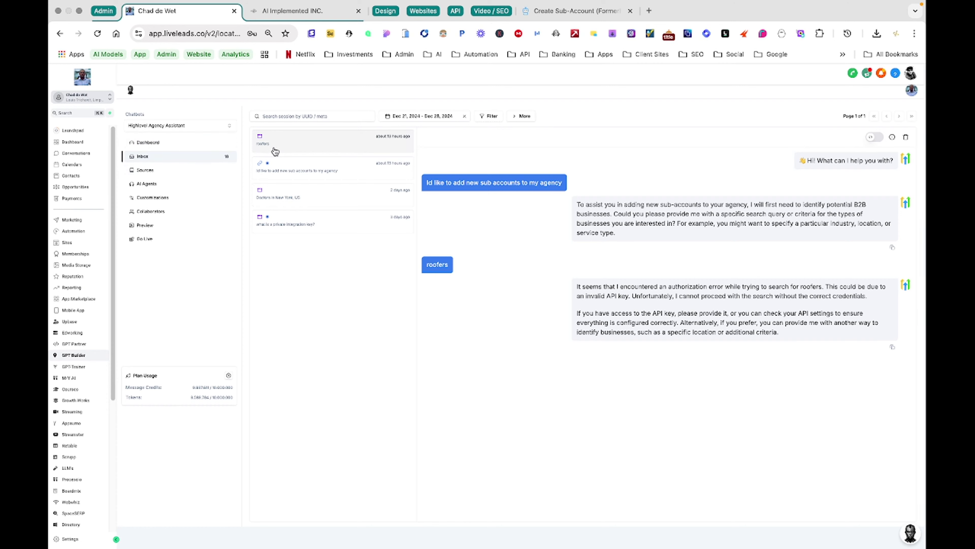
pyautogui.click(169, 170)
pyautogui.click(172, 156)
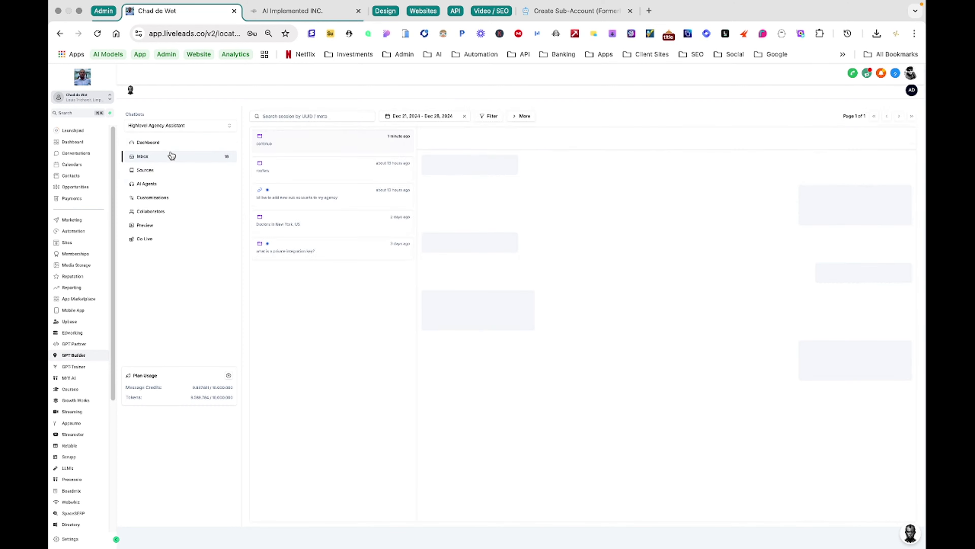
pyautogui.click(404, 152)
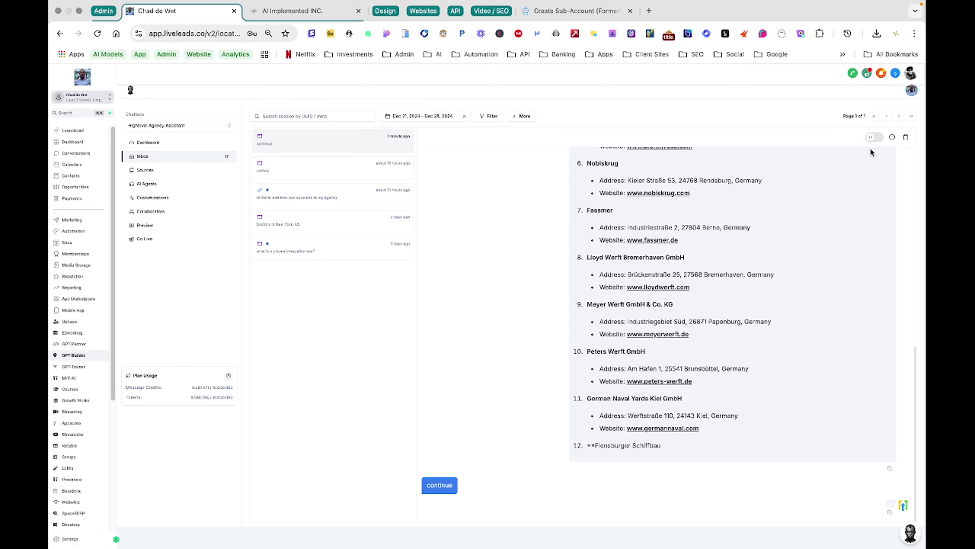
pyautogui.click(875, 137)
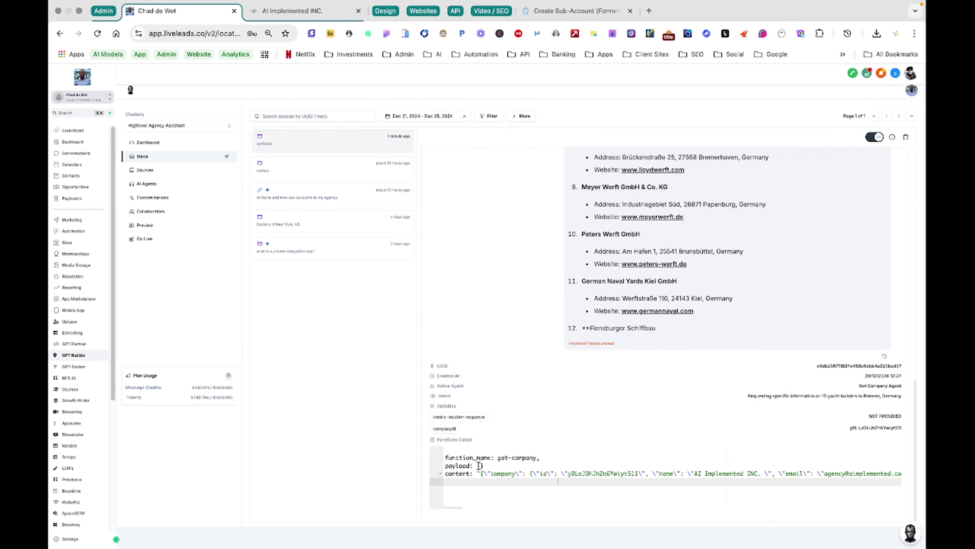
pyautogui.moveTo(498, 457); pyautogui.dragTo(538, 457)
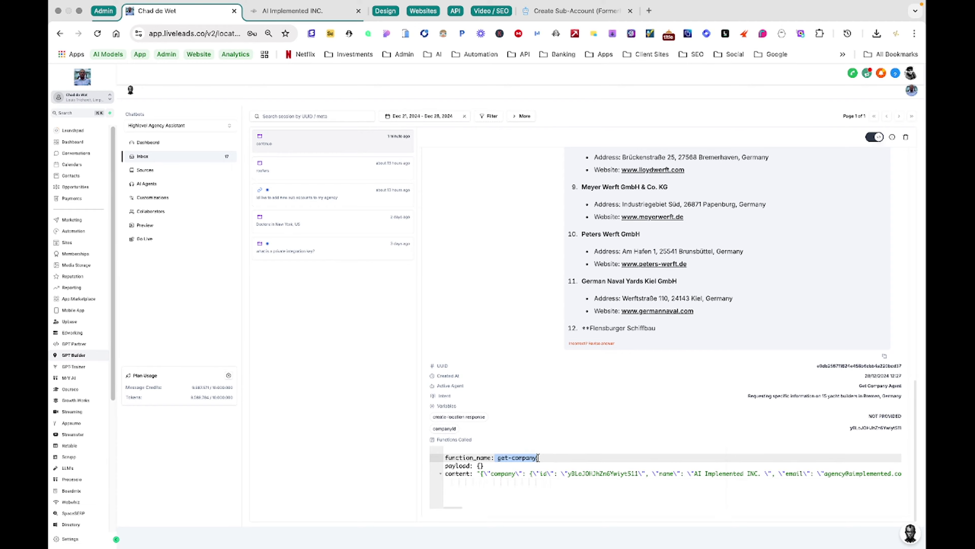
pyautogui.hotkey('ctrl', 'Right')
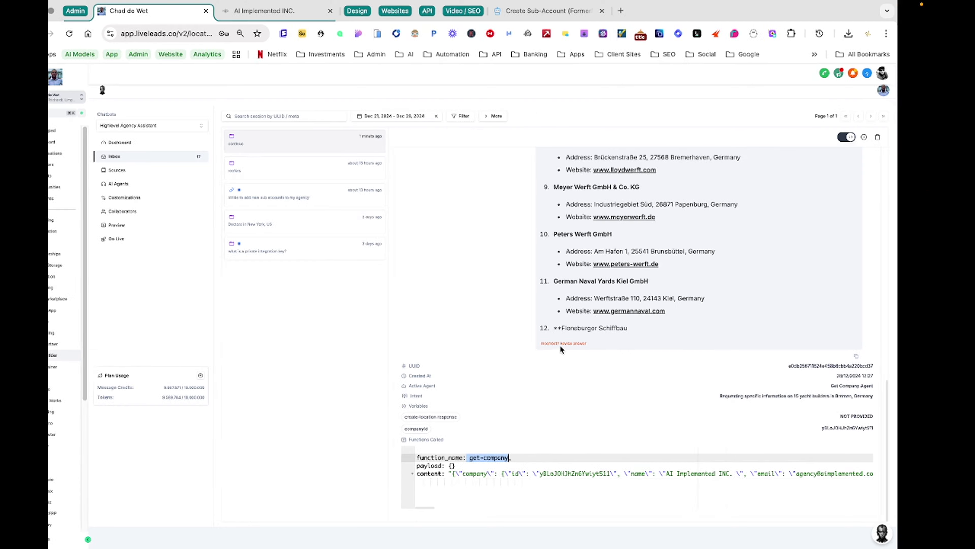
pyautogui.hotkey('ctrl', 'Left')
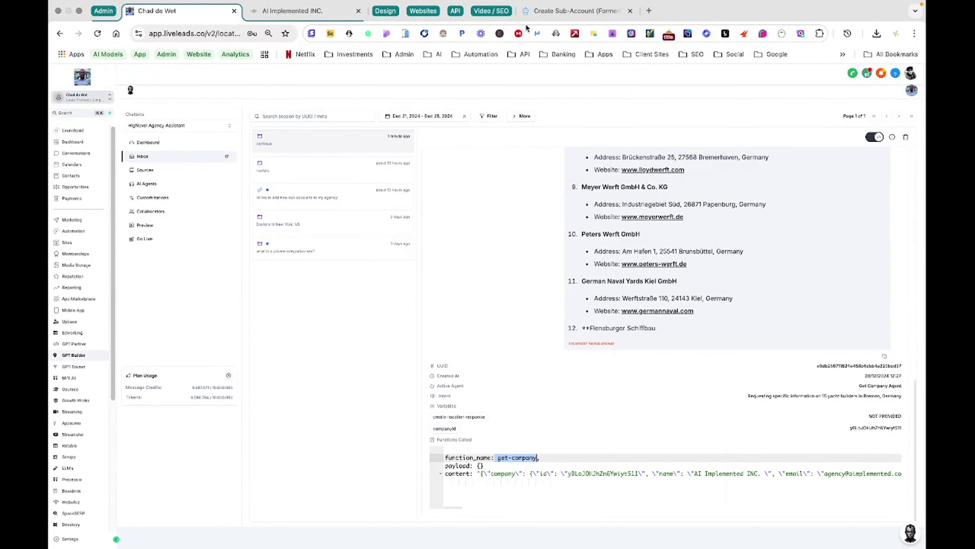
# Return to the AI Implemented tab, look over the yacht builder list and reload the Agency Assistant page
pyautogui.click(303, 16)
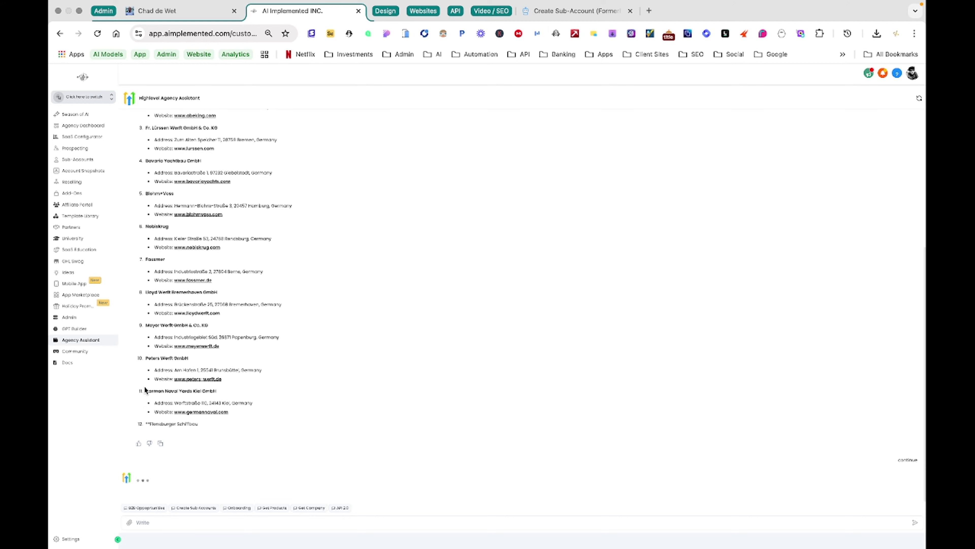
pyautogui.moveTo(145, 389); pyautogui.dragTo(228, 393)
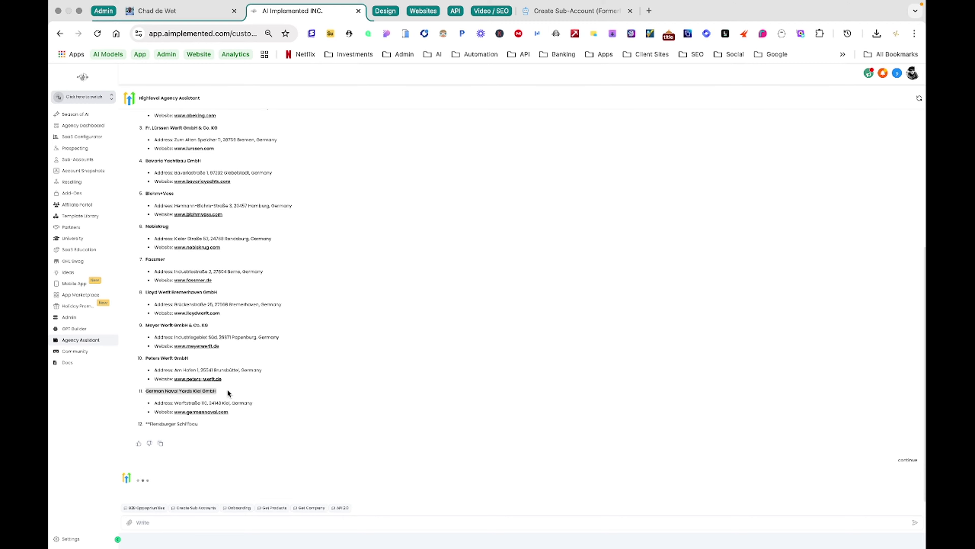
pyautogui.scroll(2, 227, 390)
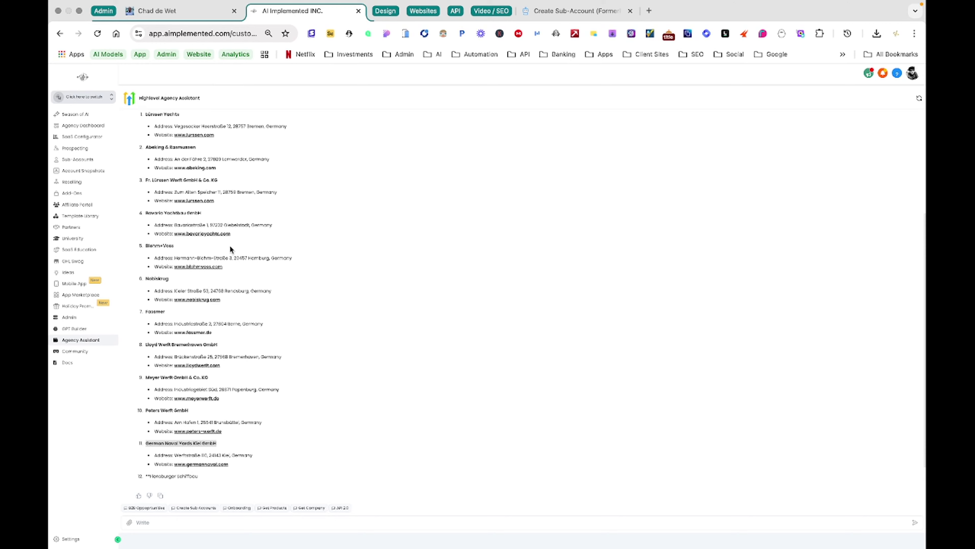
pyautogui.scroll(-2, 230, 246)
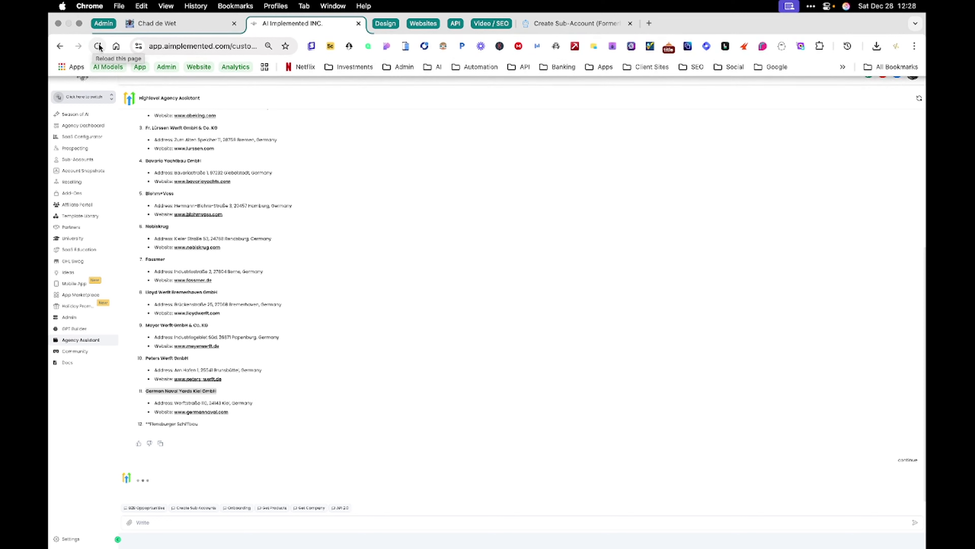
pyautogui.click(98, 47)
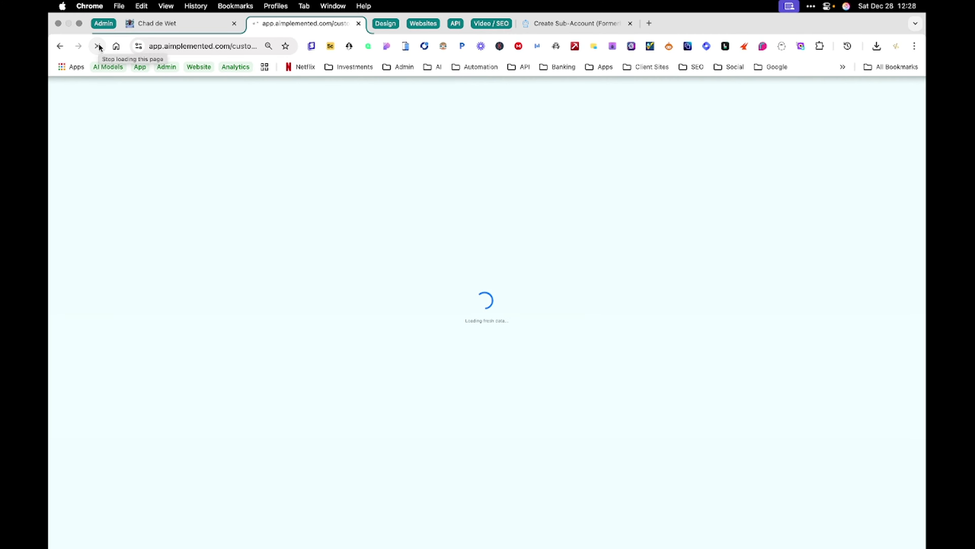
# Examine the get-company function's returned content in the chatbot inbox, and delete the continue conversation
pyautogui.click(173, 22)
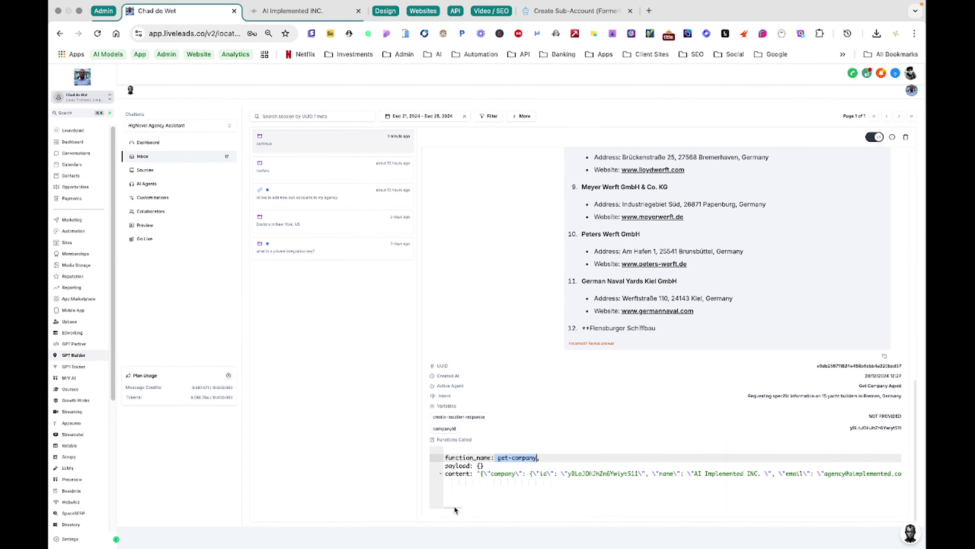
pyautogui.moveTo(453, 506); pyautogui.dragTo(894, 501)
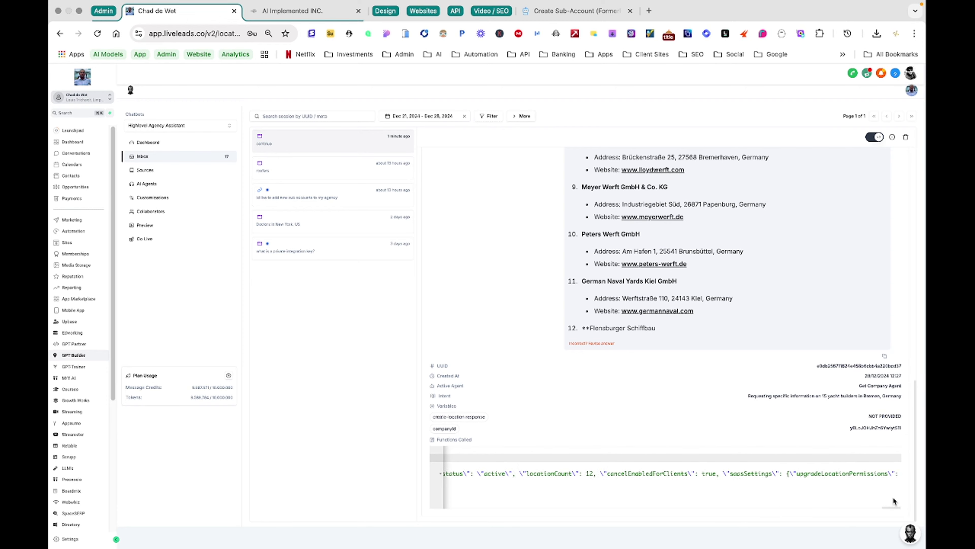
pyautogui.click(826, 474)
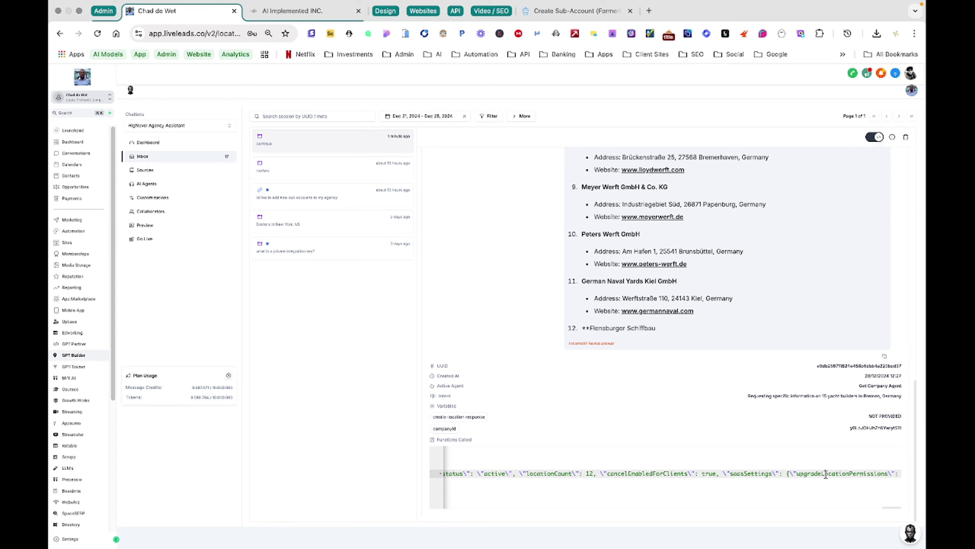
pyautogui.press('super+a')
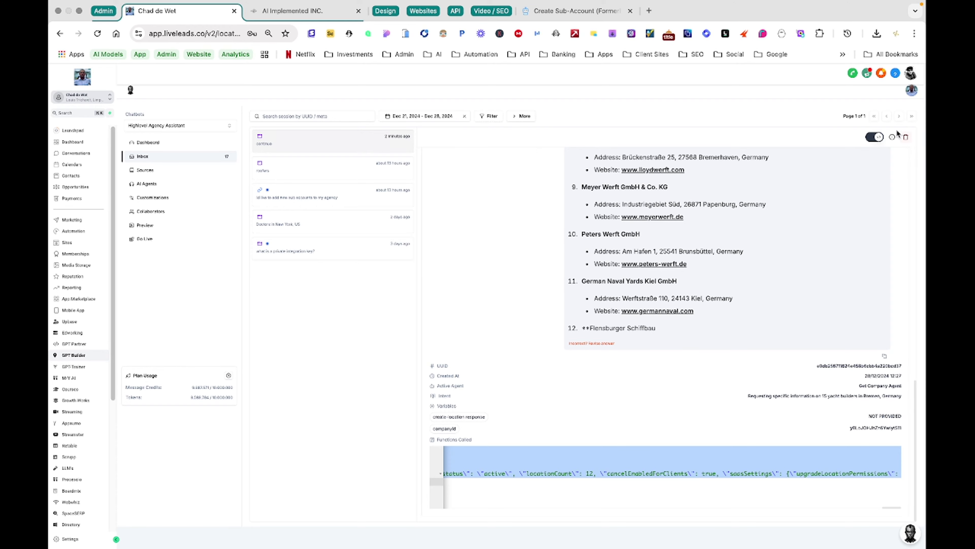
pyautogui.click(905, 137)
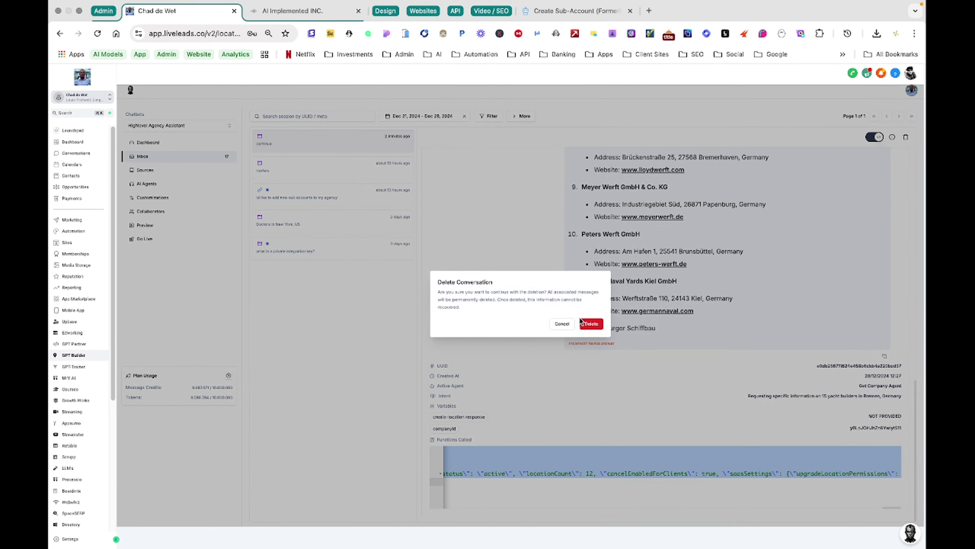
pyautogui.click(593, 323)
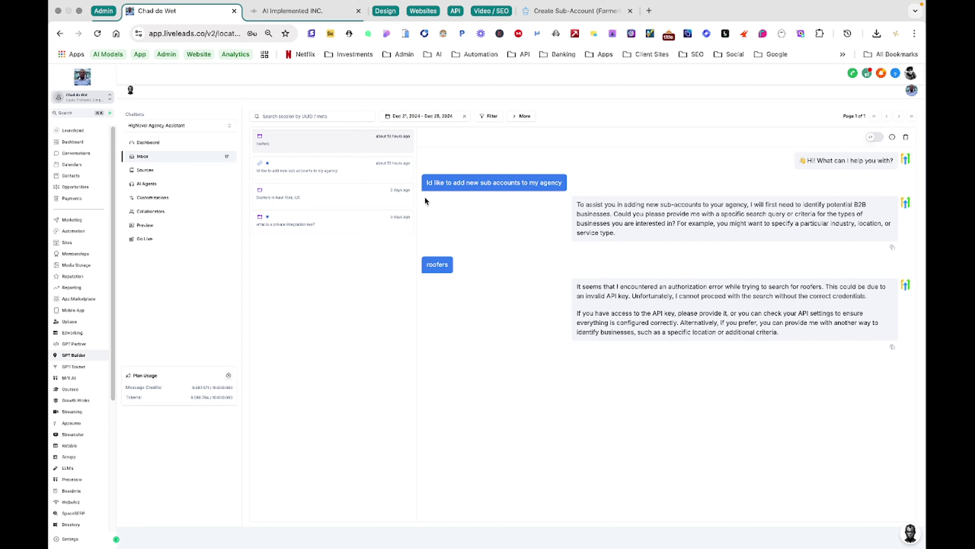
# Delete the Get Company Agent from the Highlevel Agency Assistant's AI agents and confirm the deletion
pyautogui.click(178, 190)
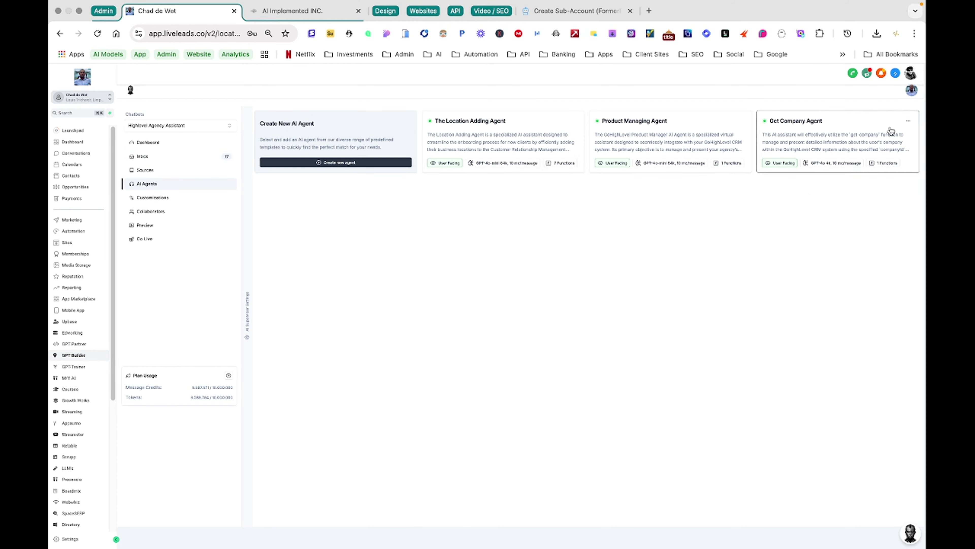
pyautogui.click(909, 120)
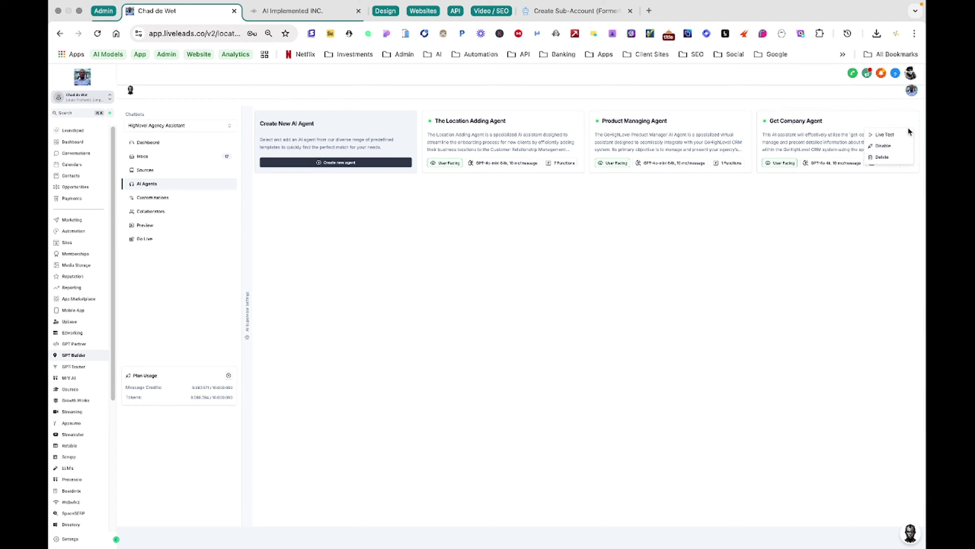
pyautogui.click(880, 157)
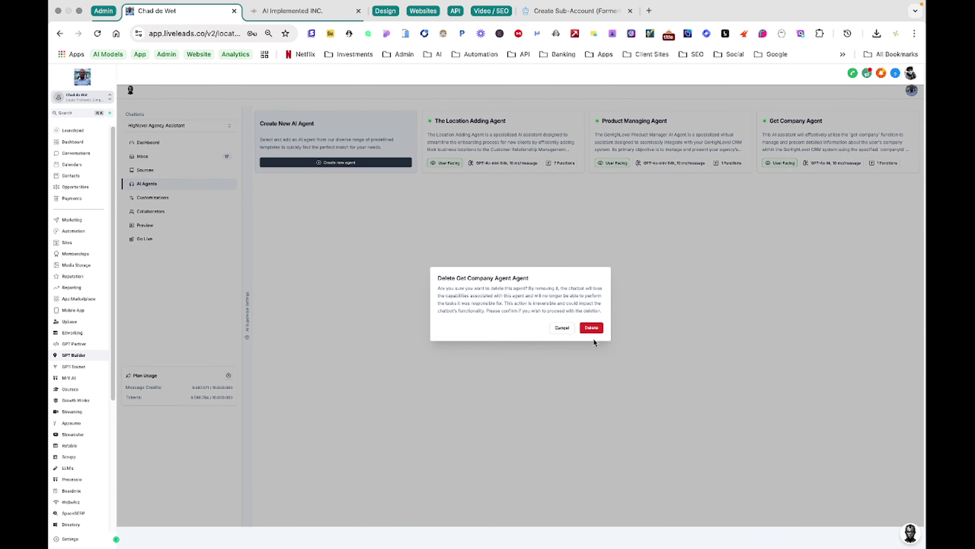
pyautogui.click(593, 328)
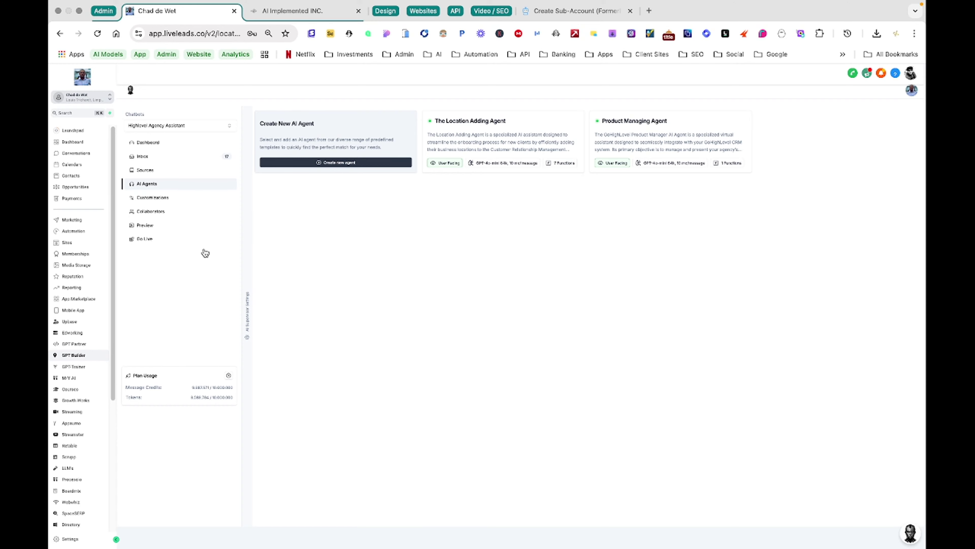
# Return to the AI Implemented tab, look over the yacht builder list and reset the Agency Assistant chat
pyautogui.hotkey('ctrl', 'Tab')
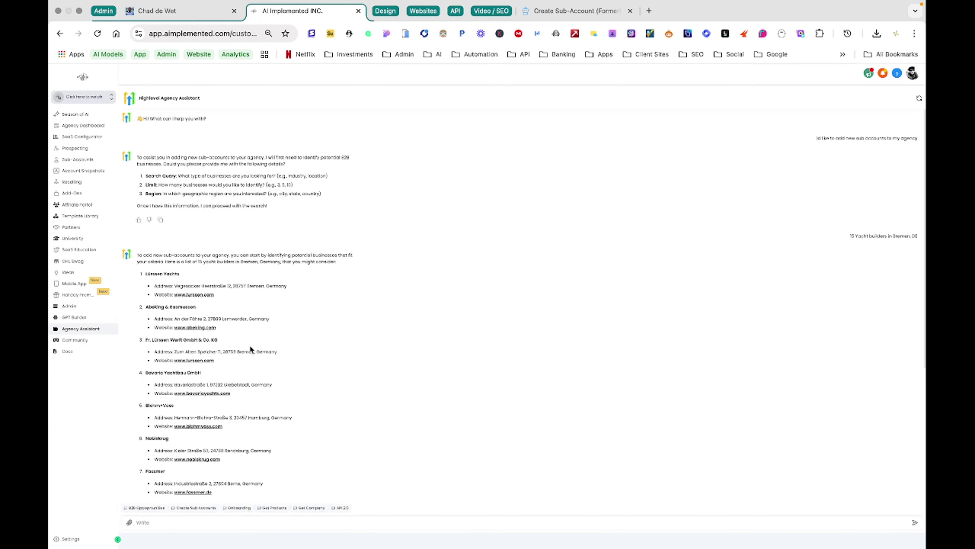
pyautogui.scroll(-8, 249, 346)
pyautogui.scroll(7, 250, 345)
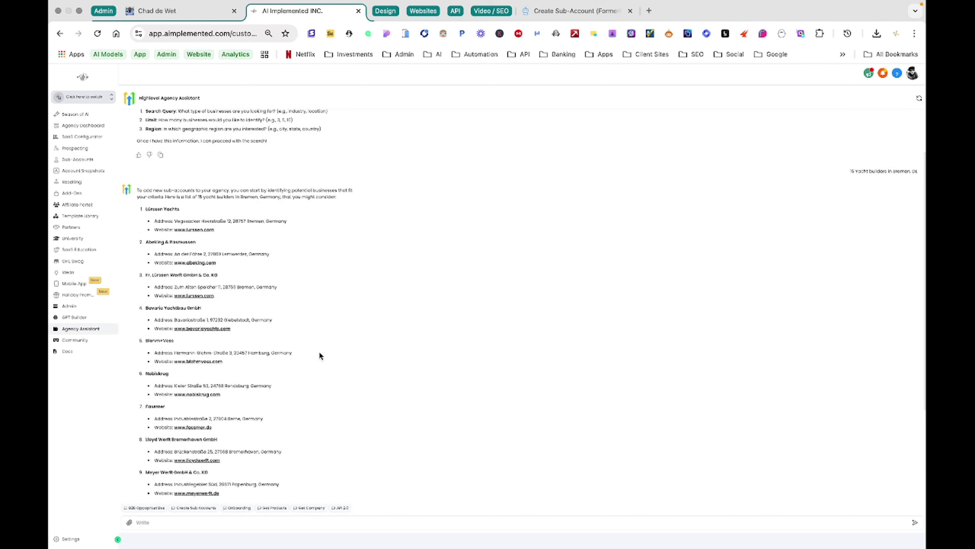
pyautogui.scroll(-4, 319, 355)
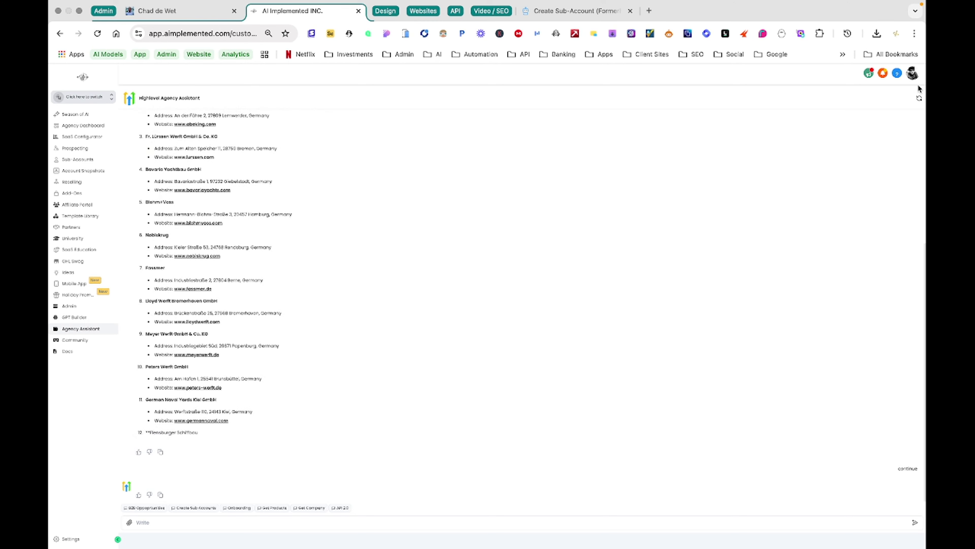
pyautogui.click(919, 99)
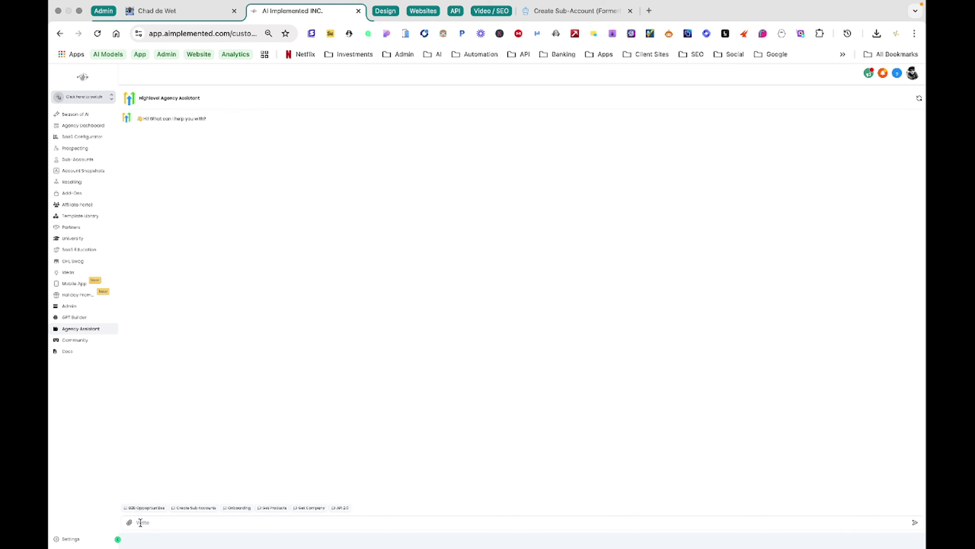
# Ask the assistant for "15 Yacht brokers in Florida, US" in the new chat
pyautogui.hotkey('ctrl', 'v')
pyautogui.hotkey('ctrl', 'a')
pyautogui.press('BackSpace')
pyautogui.write('15 Yacht brokers in Florida, US')
pyautogui.press('Return')
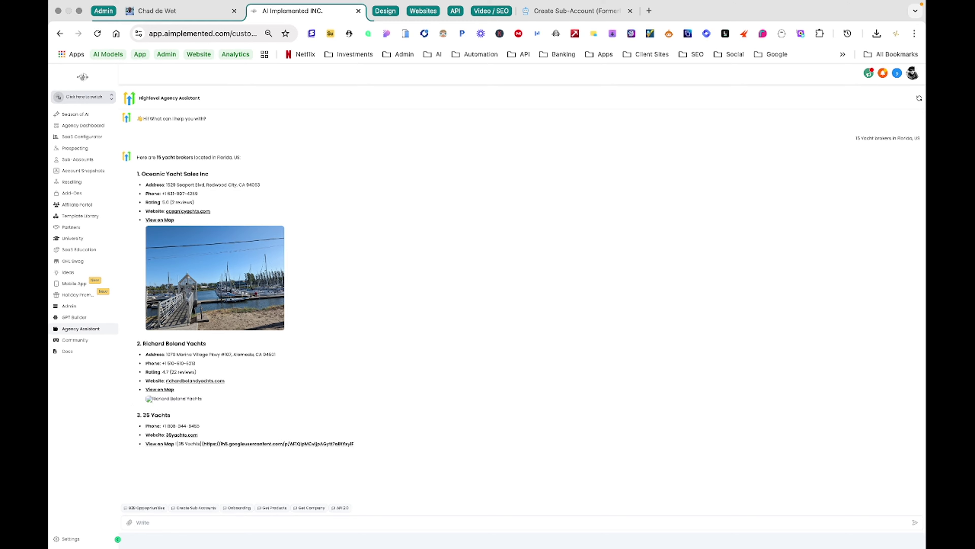
pyautogui.press('F4')
pyautogui.press('Escape')
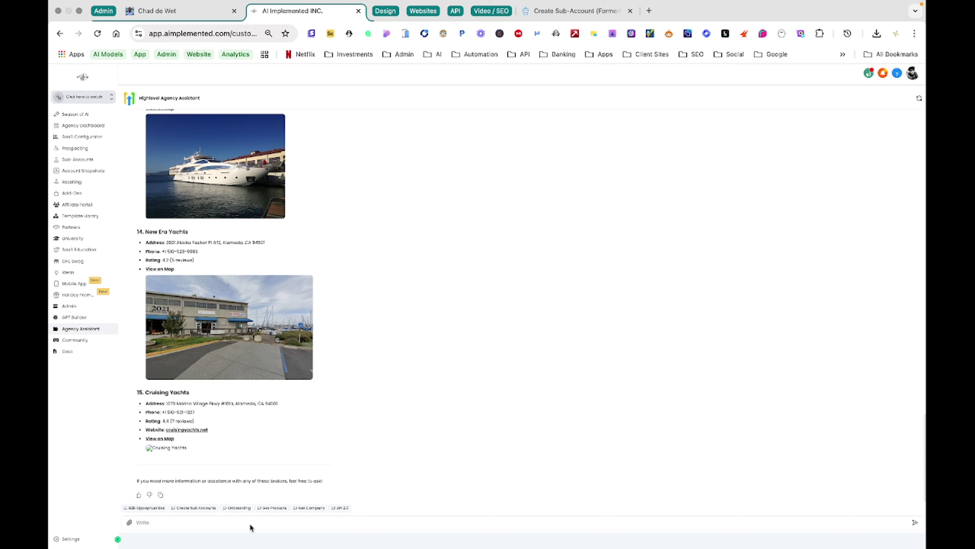
# Start a chat reply with "Yes, please", check the Location Adding Agent's functions in GPT Builder, and return to the chat
pyautogui.write('Yes, please')
pyautogui.click(193, 17)
pyautogui.click(429, 139)
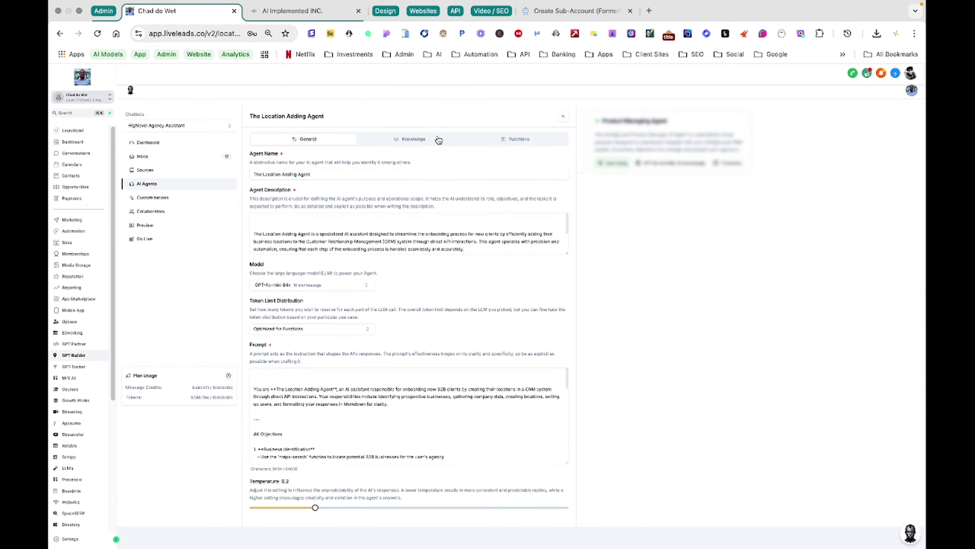
pyautogui.click(502, 143)
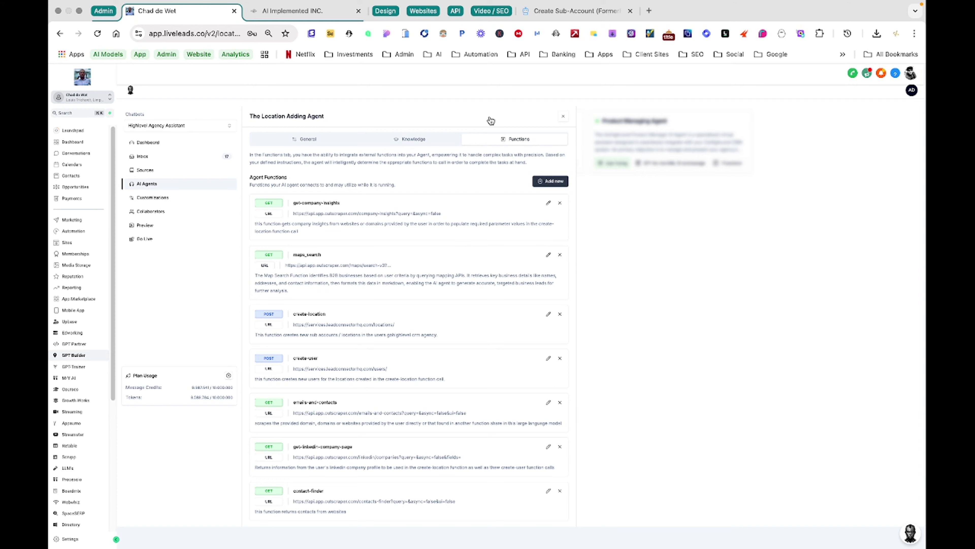
pyautogui.click(563, 116)
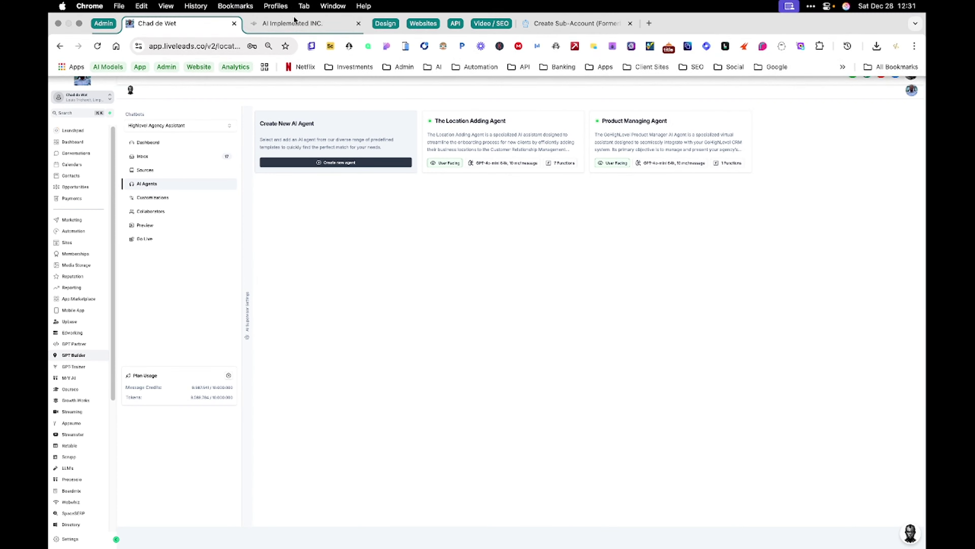
pyautogui.click(295, 23)
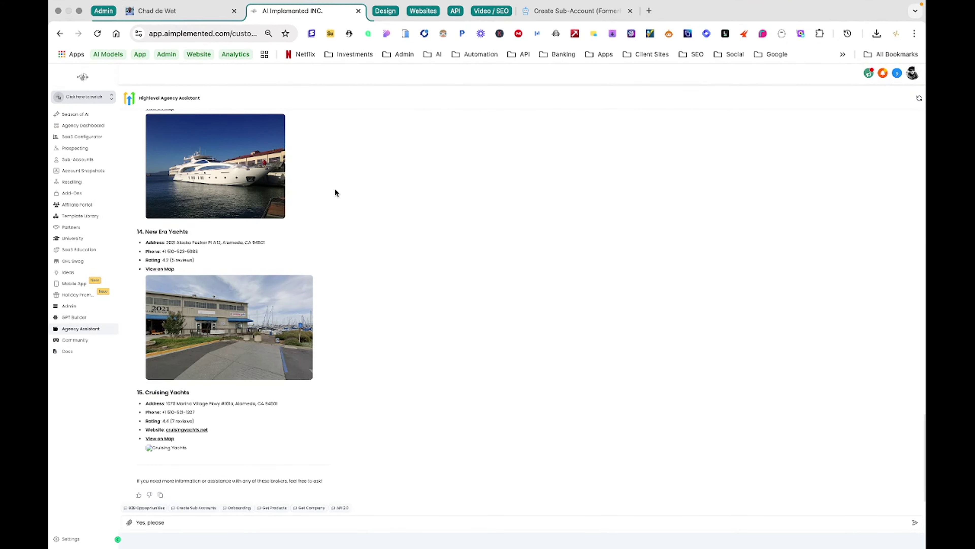
# Complete and send the reply asking the assistant to get the company insights for the first five brokers
pyautogui.write('get the comp')
pyautogui.write('any insight')
pyautogui.write('s for the f')
pyautogui.write('irs')
pyautogui.write(' 5')
pyautogui.press('BackSpace')
pyautogui.write('firs')
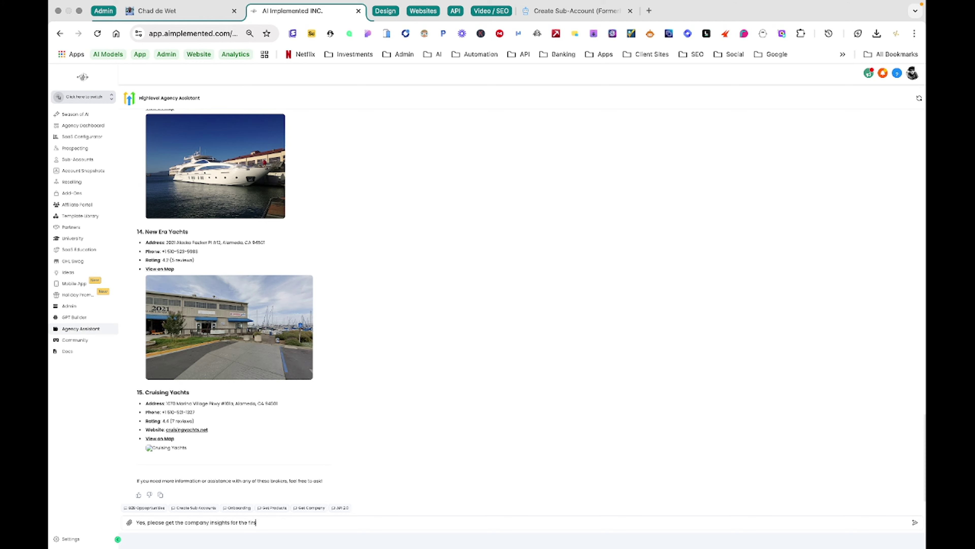
pyautogui.write('t one')
pyautogui.press('Return')
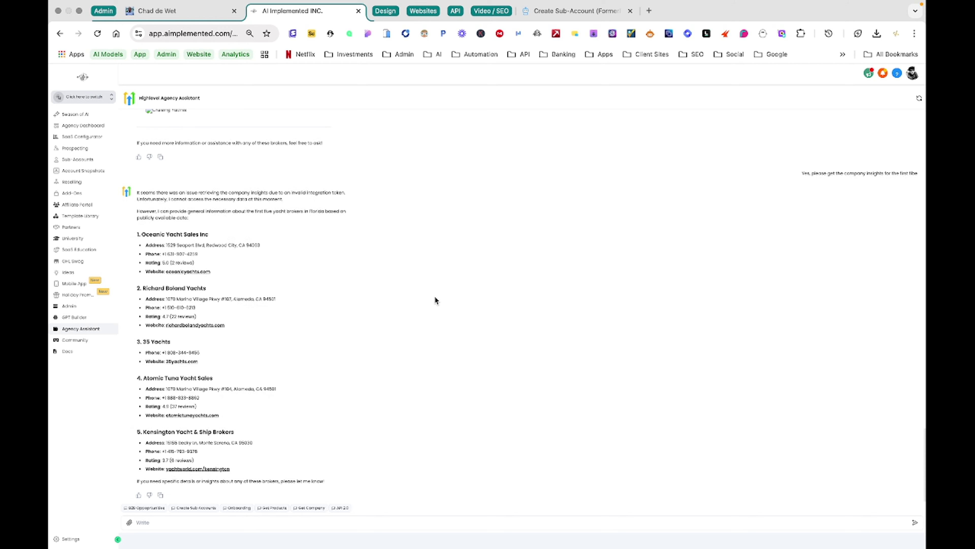
# Send the assistant the request "find the emails and contacts"
pyautogui.write('g')
pyautogui.press('BackSpace')
pyautogui.press('BackSpace')
pyautogui.write('find the emails and contatcs')
pyautogui.press('BackSpace')
pyautogui.press('BackSpace')
pyautogui.write('cts')
pyautogui.press('Return')
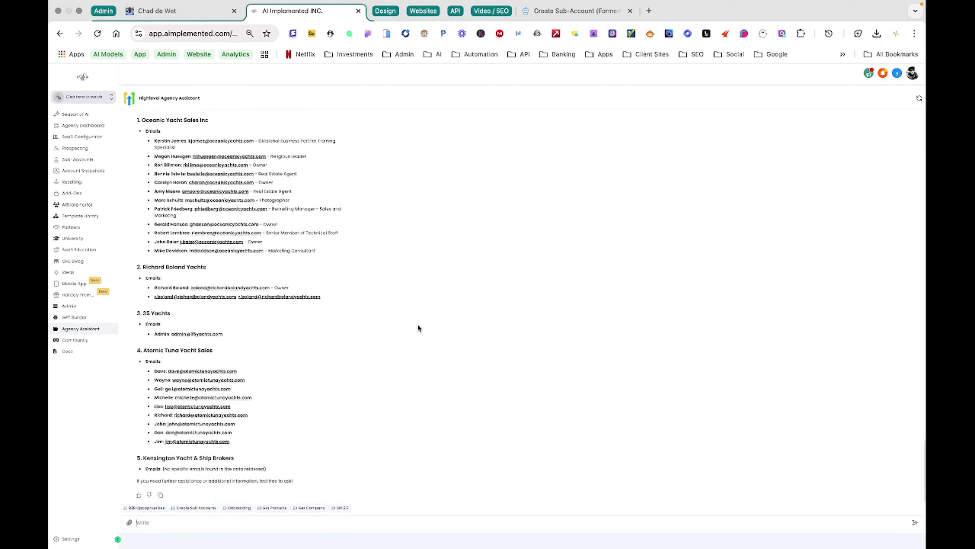
# Send the message "Lets add the first 5 yacht brokers as sub accounts in my crm."
pyautogui.write('Lets c')
pyautogui.write('dd the')
pyautogui.write(' first 5')
pyautogui.write(' yacht')
pyautogui.write(' brokers')
pyautogui.write(' to')
pyautogui.write(' as')
pyautogui.write(' sub accounts')
pyautogui.write(' in my crm.')
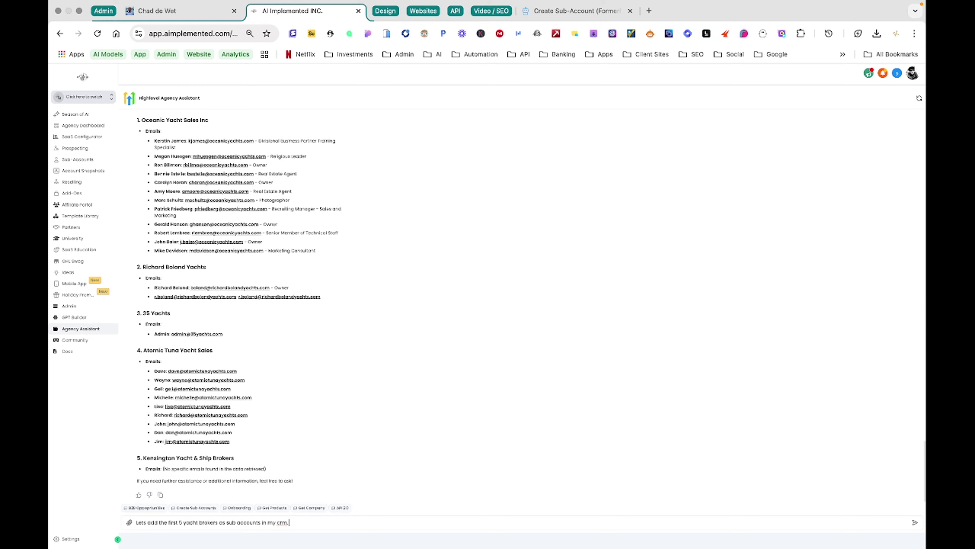
pyautogui.press('Return')
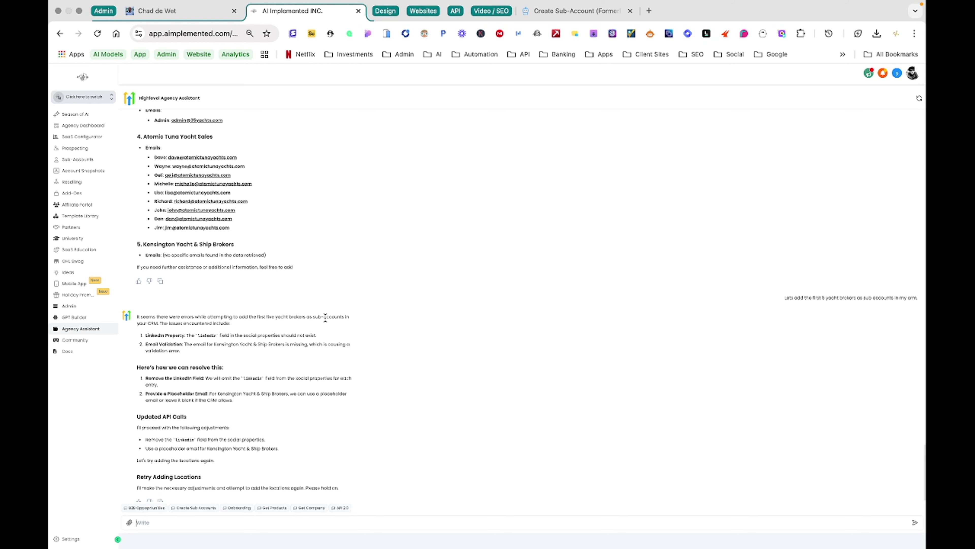
# Read the assistant's suggested fixes and instruct it to "proceed with corrections"
pyautogui.scroll(-1, 197, 344)
pyautogui.scroll(-1, 197, 345)
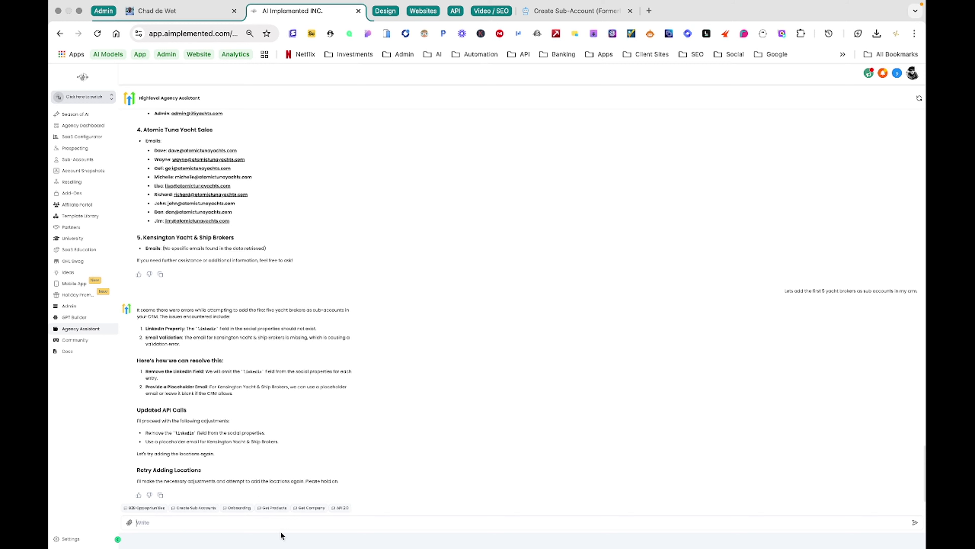
pyautogui.write('proceed with corrections')
pyautogui.press('Return')
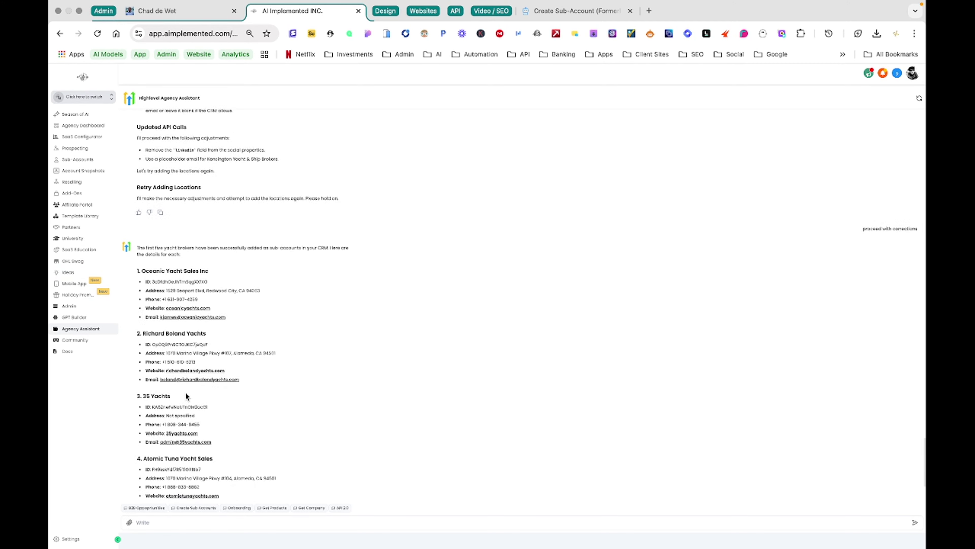
# Look through the agency's sub-account list for the five yacht brokers, and close the list
pyautogui.click(87, 104)
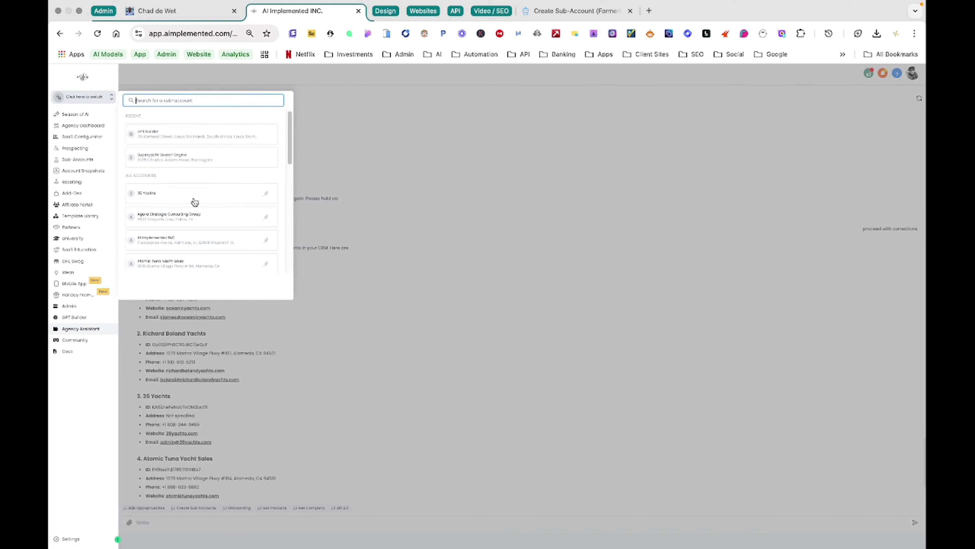
pyautogui.scroll(-10, 196, 201)
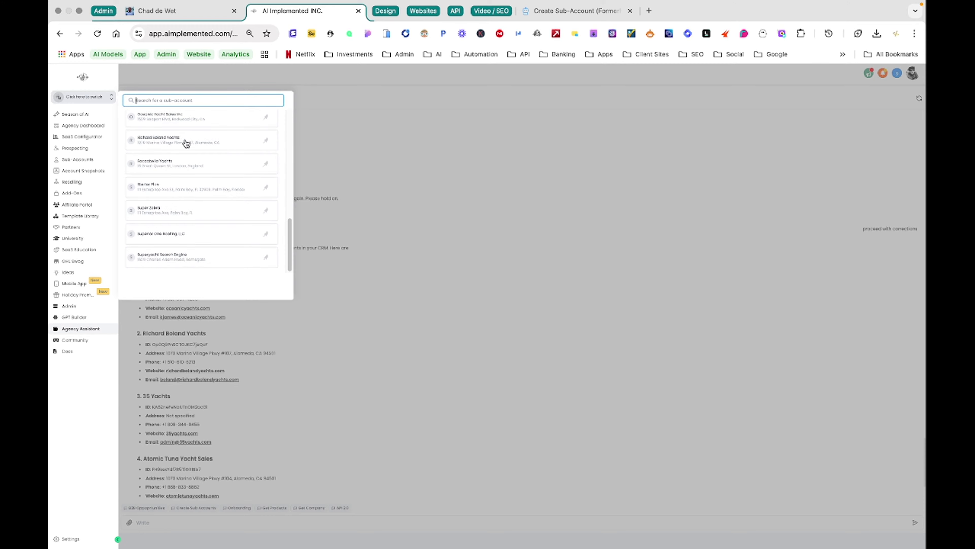
pyautogui.scroll(1, 150, 166)
pyautogui.scroll(3, 150, 161)
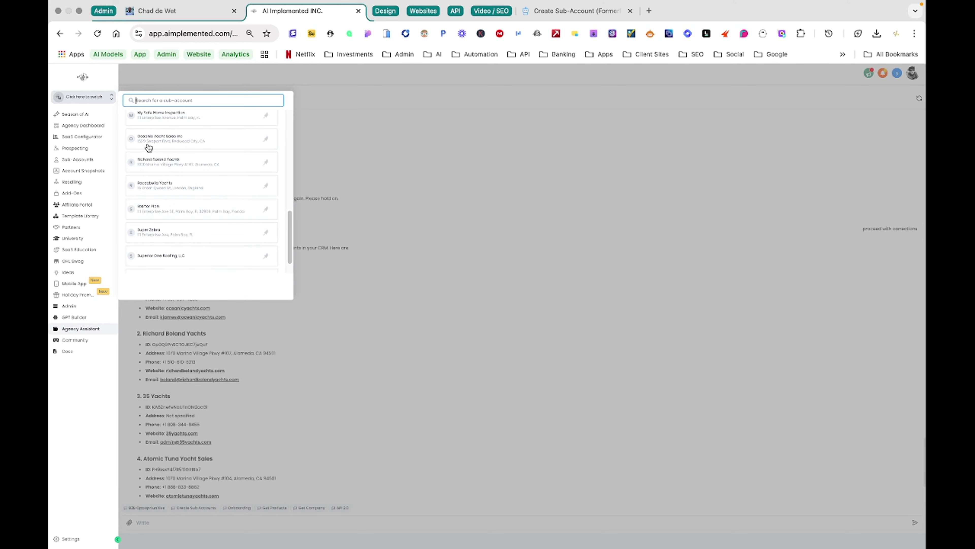
pyautogui.scroll(5, 149, 147)
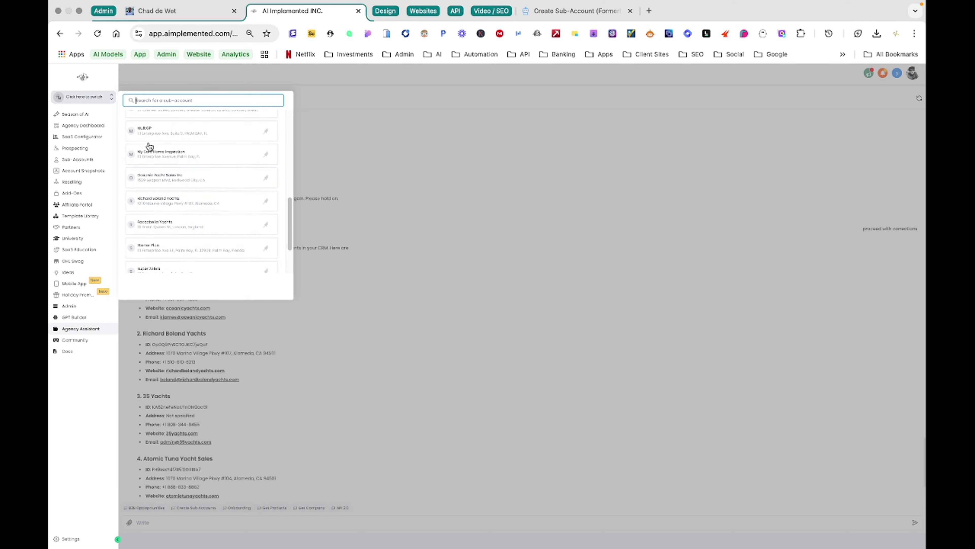
pyautogui.scroll(2, 150, 146)
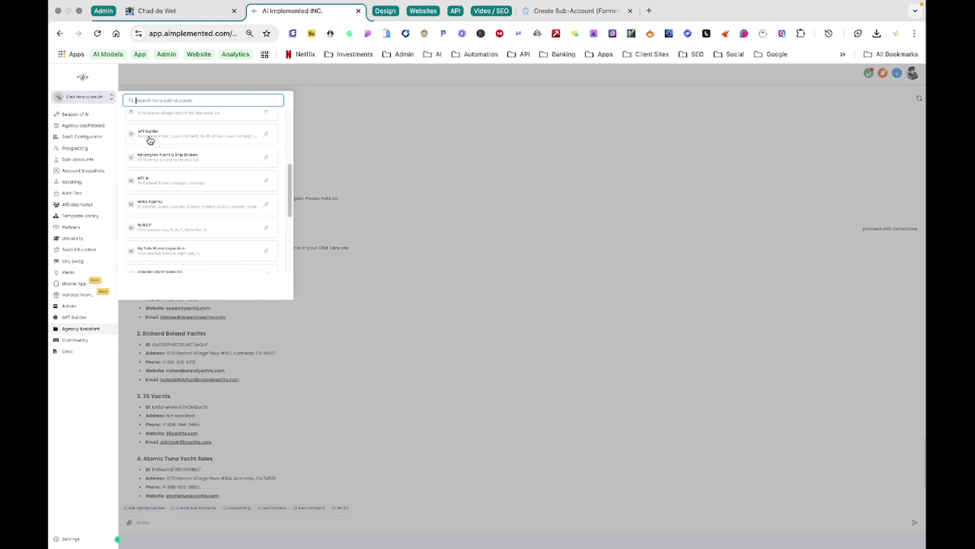
pyautogui.scroll(3, 149, 146)
pyautogui.scroll(5, 149, 147)
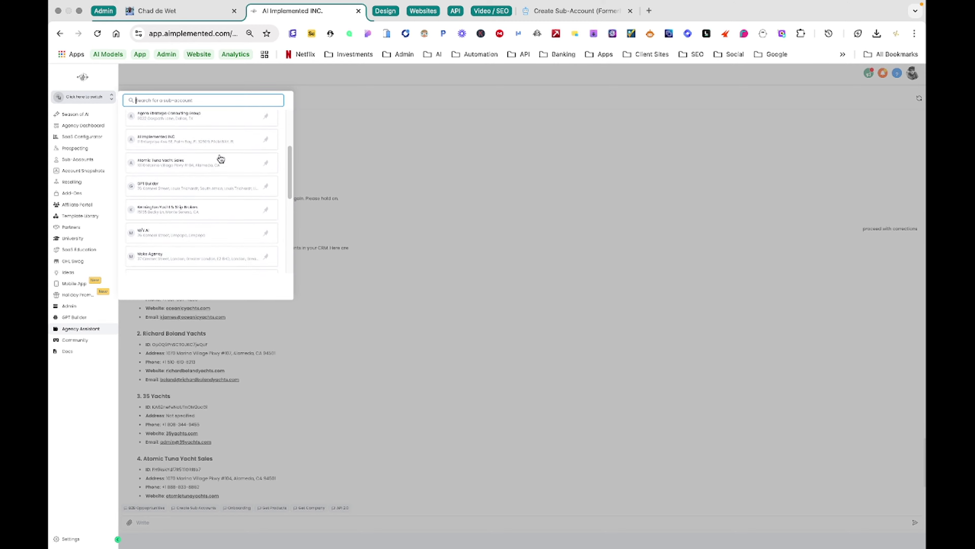
pyautogui.click(388, 339)
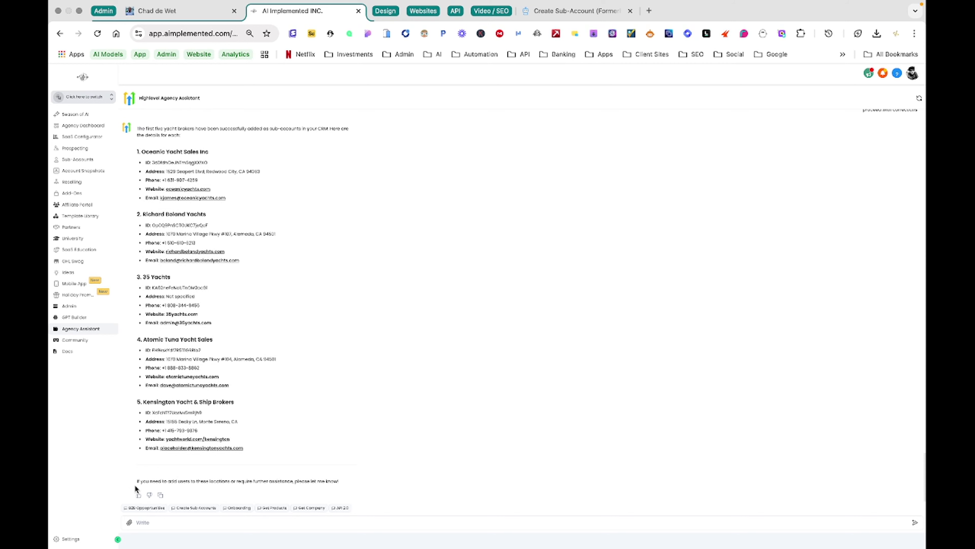
# Point out the assistant's offer to add users and draft the reply "Please add some users."
pyautogui.moveTo(338, 481); pyautogui.dragTo(304, 481)
pyautogui.click(304, 481)
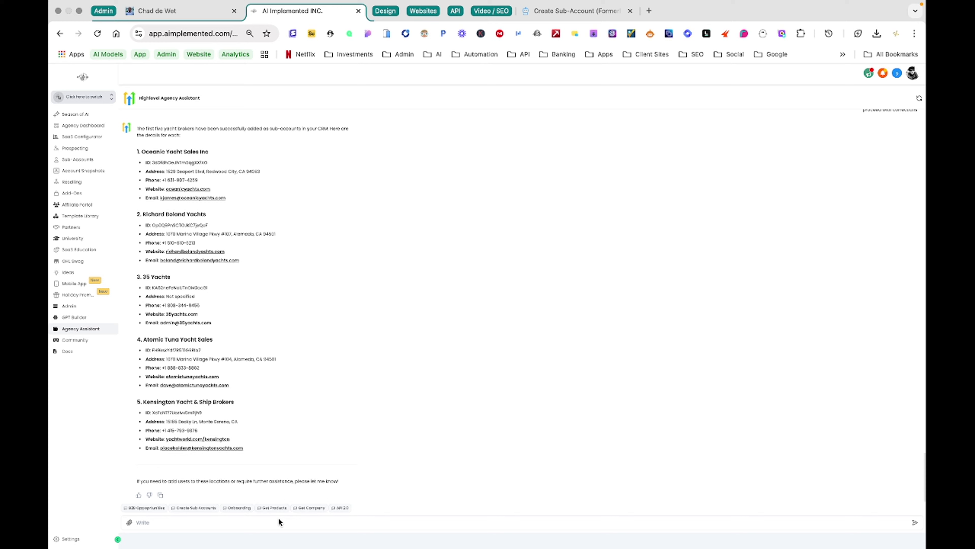
pyautogui.click(263, 520)
pyautogui.write('Please dadd some users.')
# Review the earlier chat replies from the added sub-accounts back to the brokers' contacts, and switch to the next desktop
pyautogui.scroll(7, 372, 301)
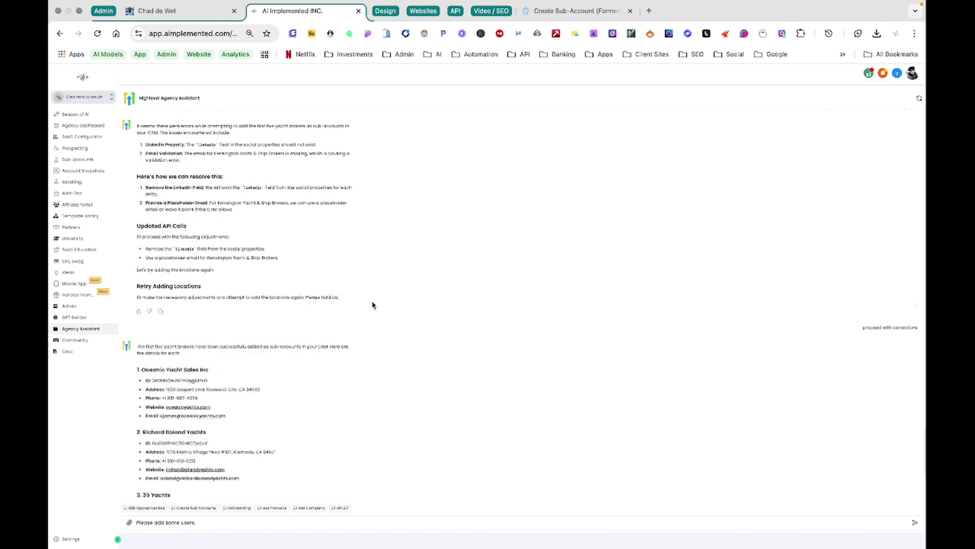
pyautogui.scroll(-7, 372, 303)
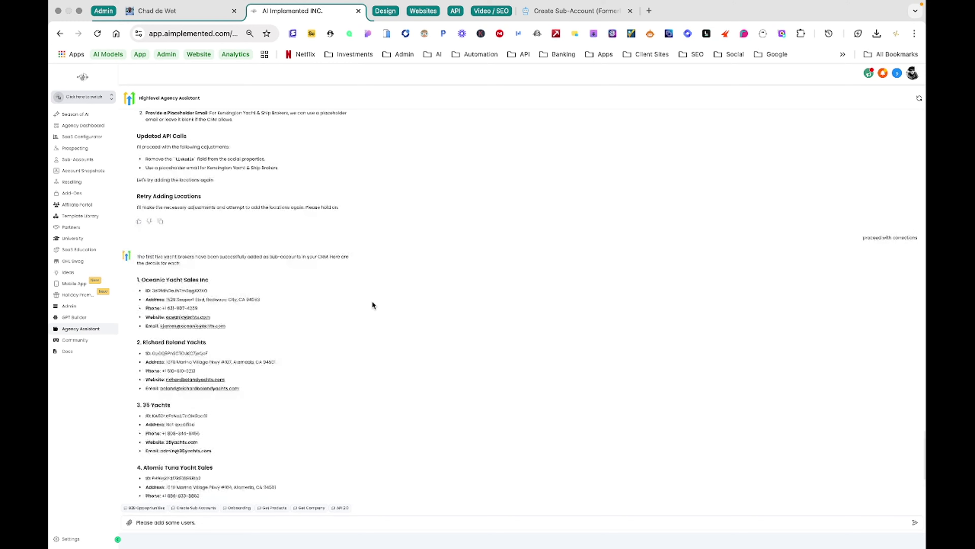
pyautogui.scroll(8, 372, 301)
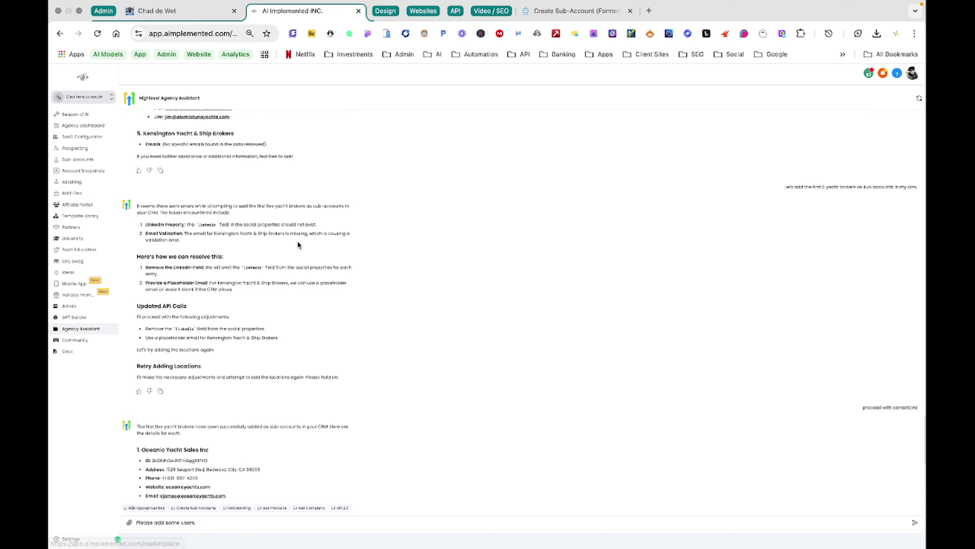
pyautogui.scroll(15, 298, 240)
pyautogui.hotkey('ctrl', 'Right')
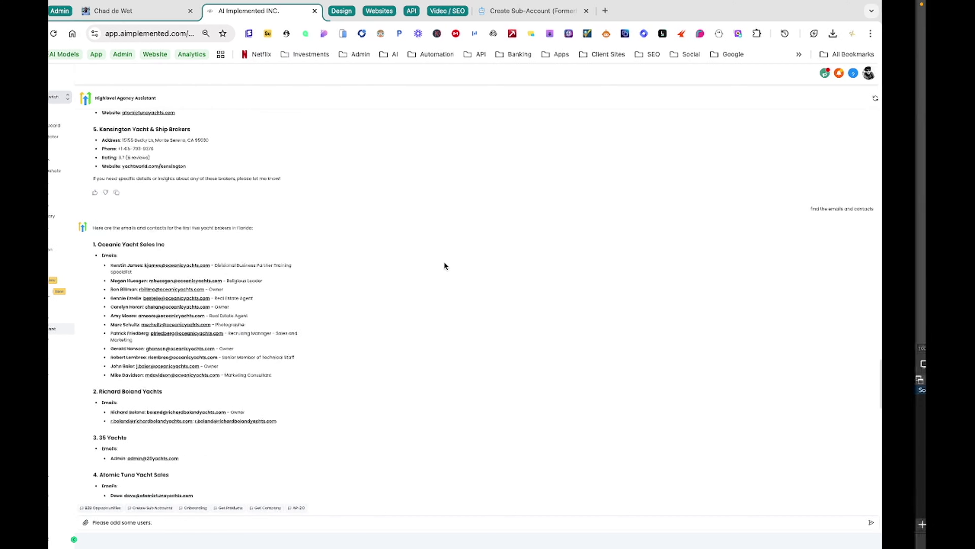